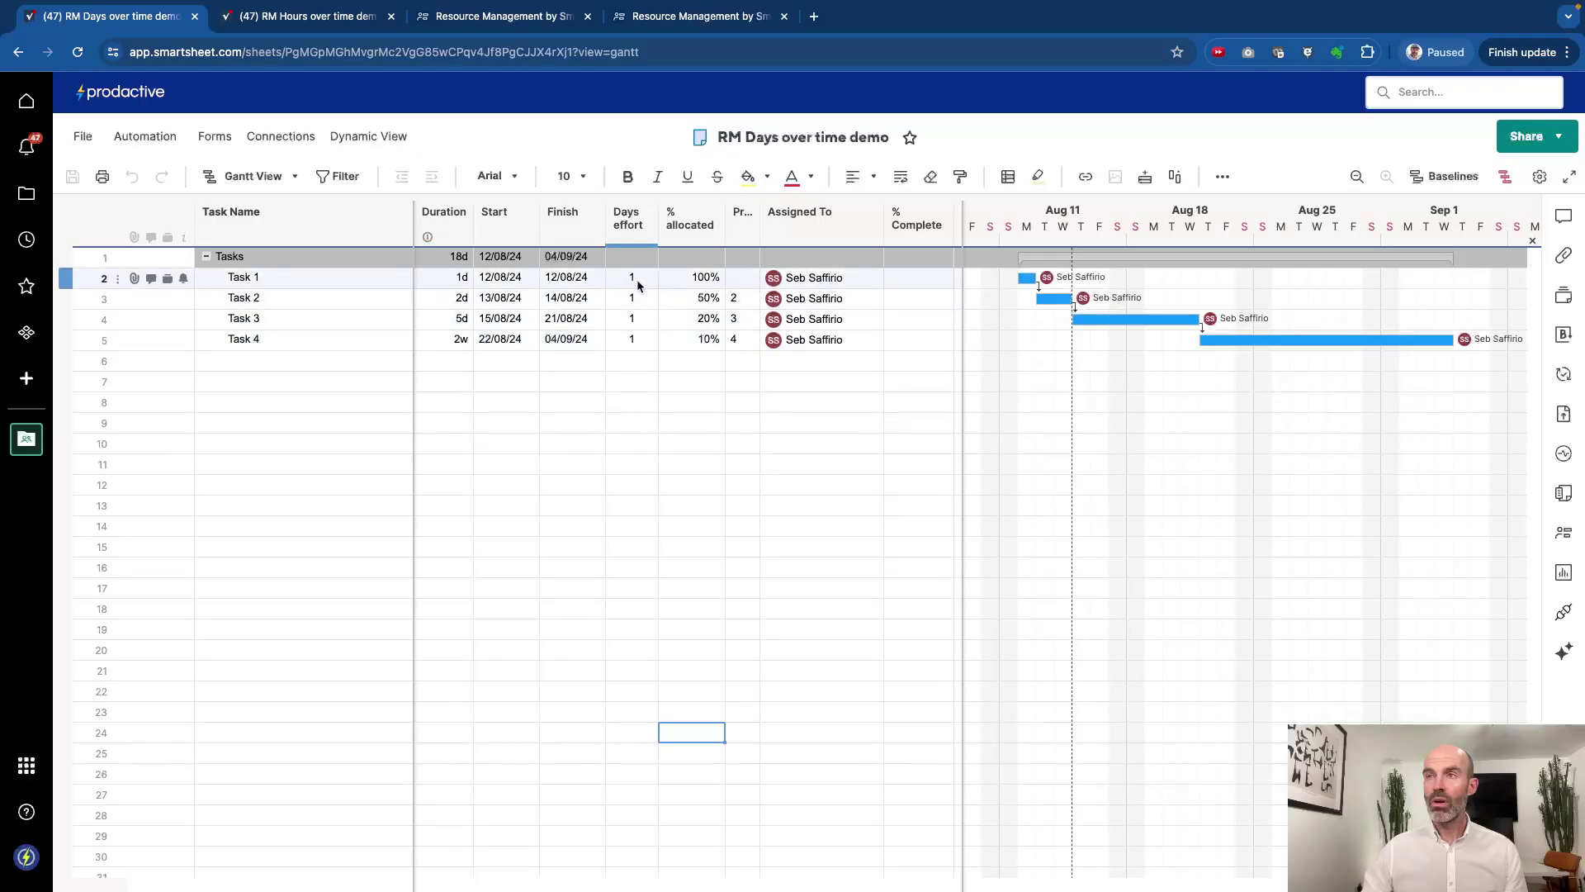
Step: Review the Days effort values and Task 2's % allocated formula, highlighting its blank check
{"action": "left_click", "coordinate": [632, 219]}
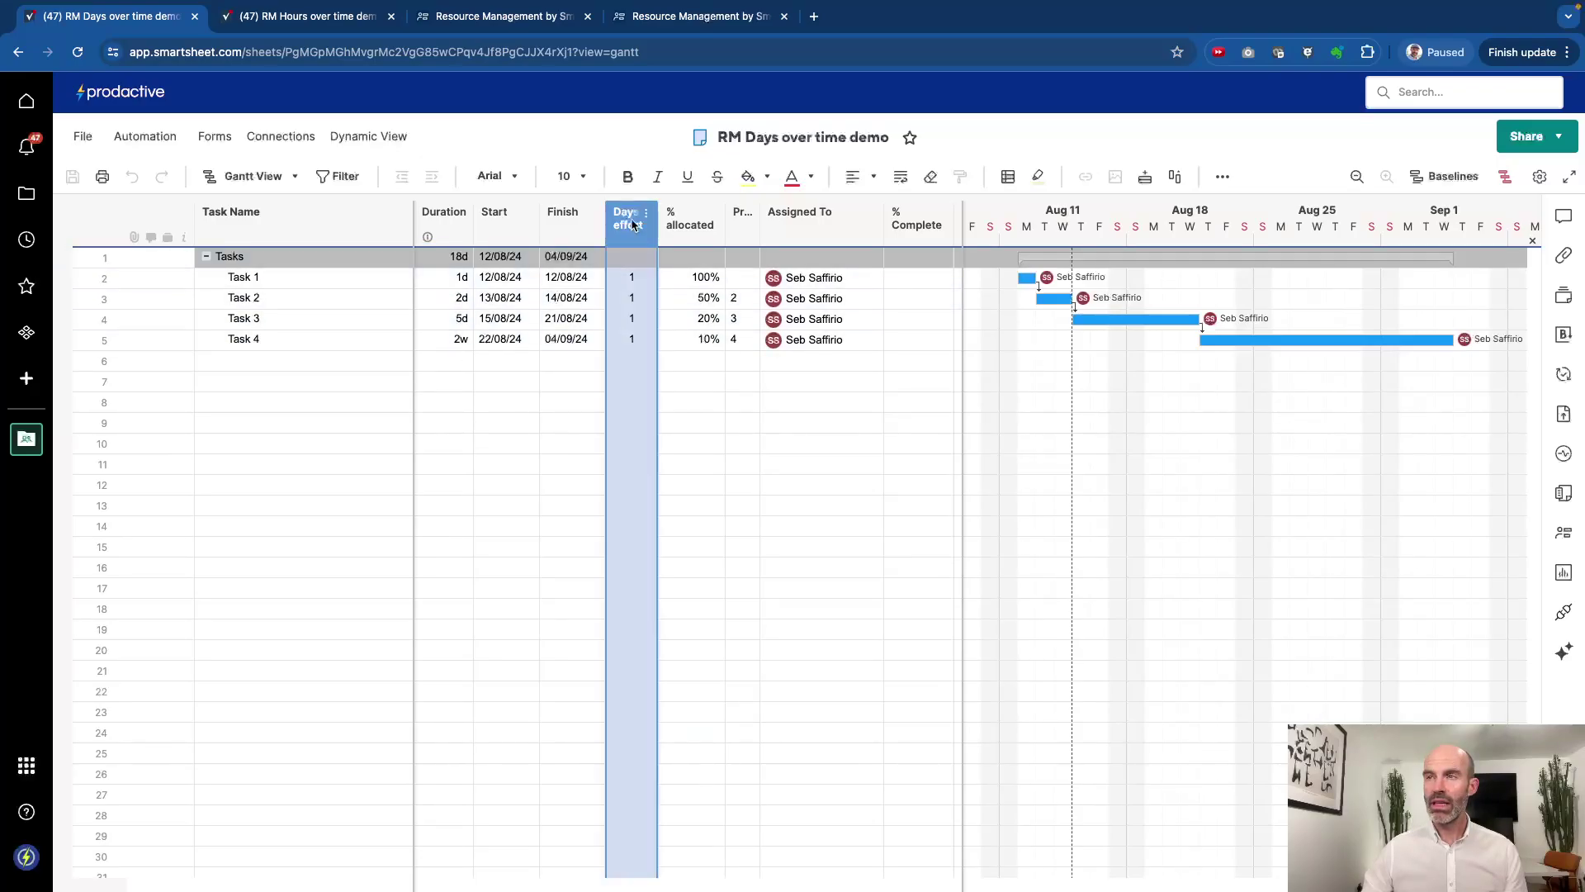
{"action": "left_click", "coordinate": [635, 279]}
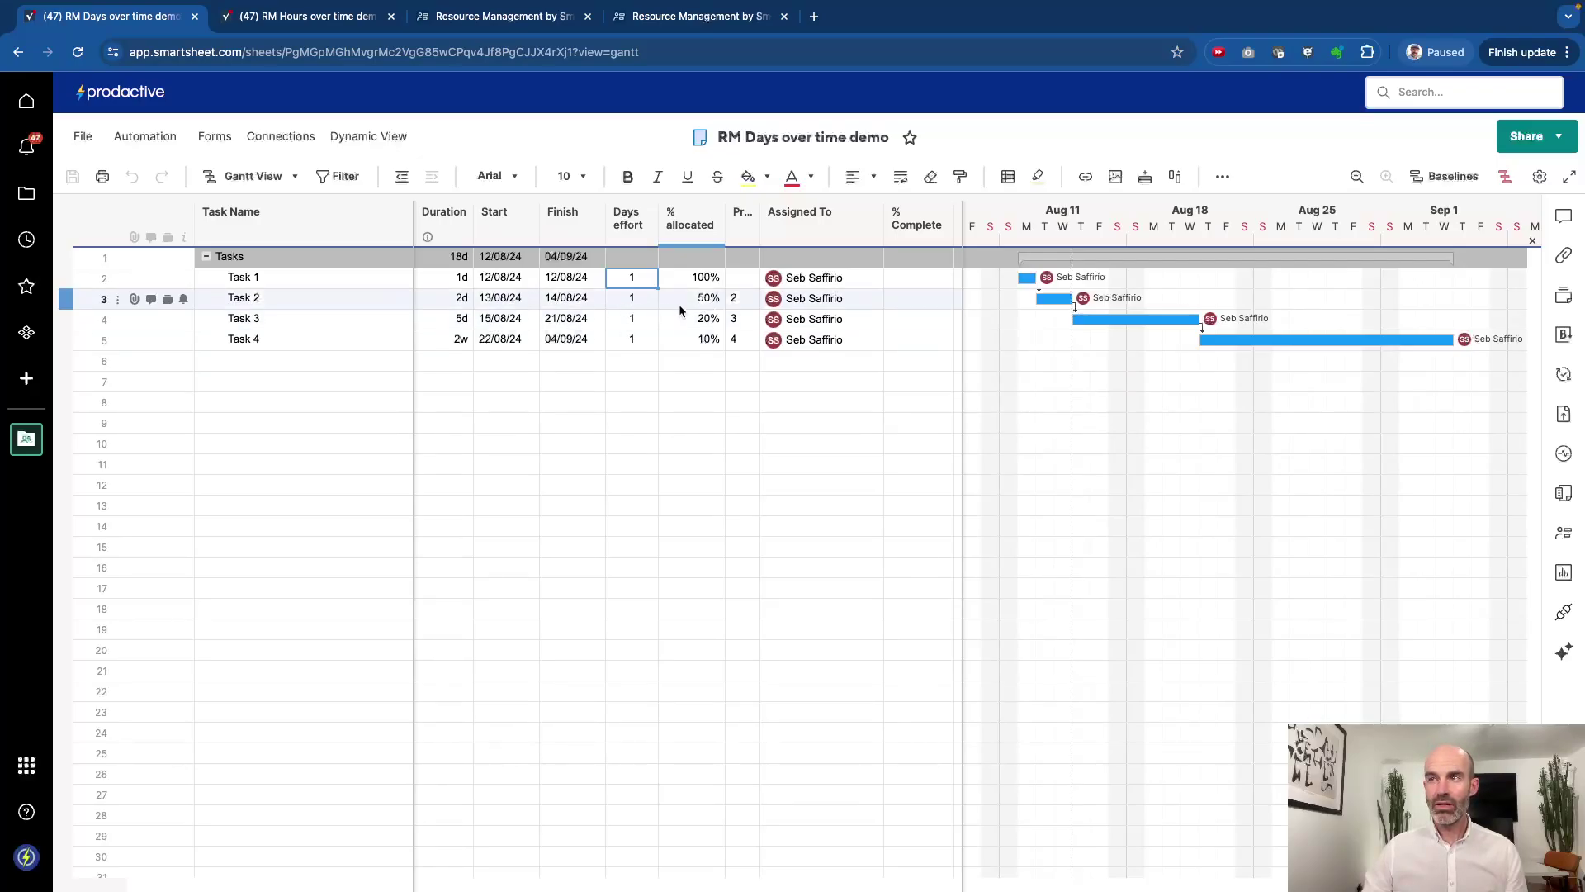
{"action": "double_click", "coordinate": [692, 302]}
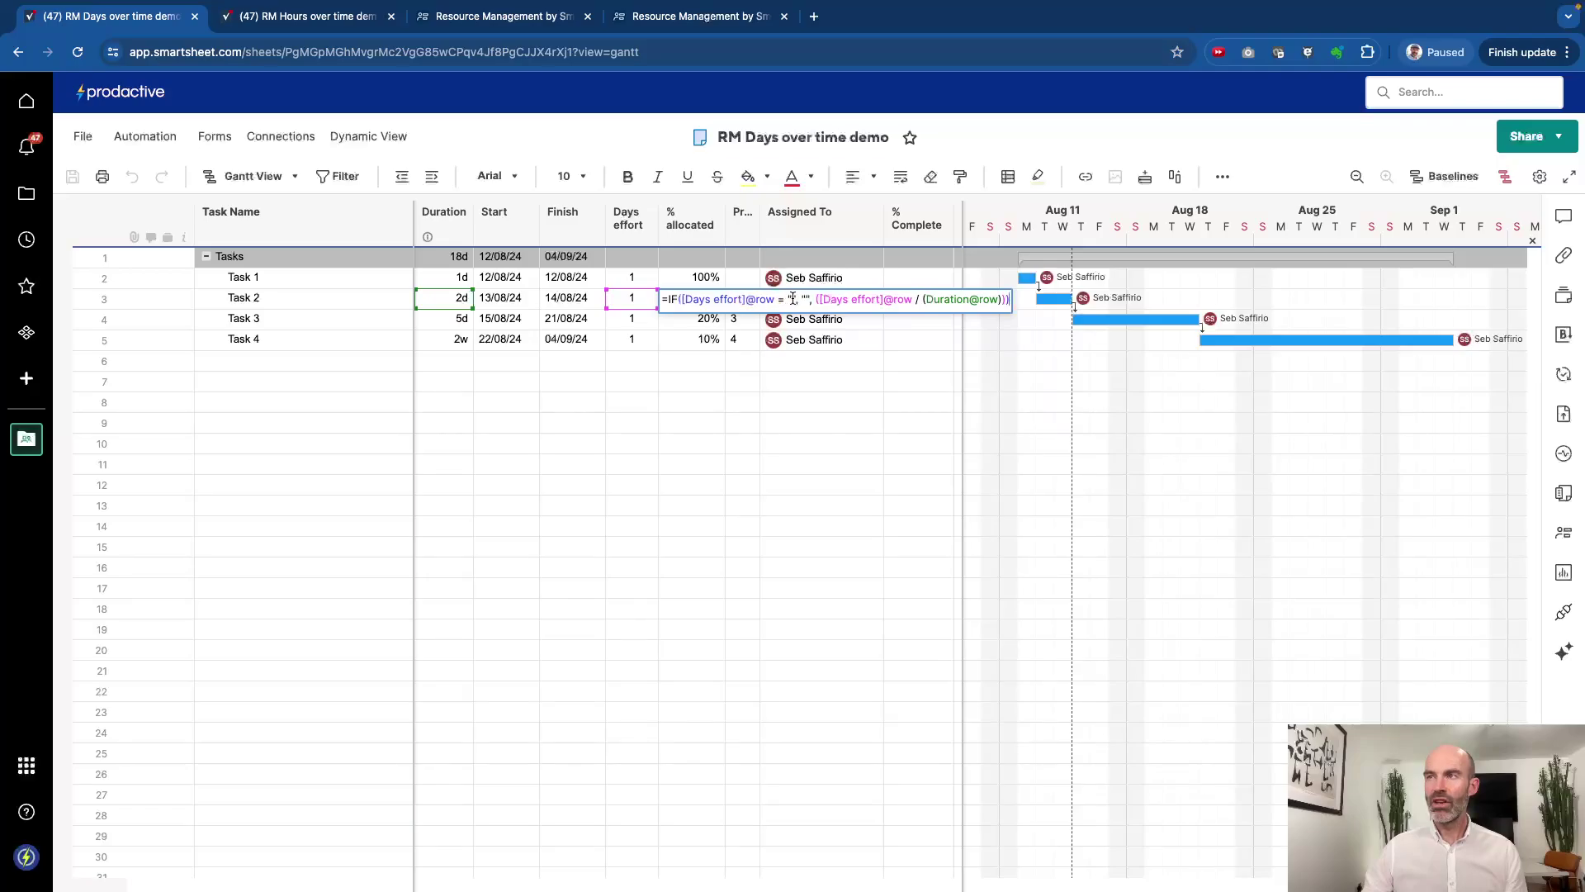
{"action": "left_click_drag", "start_coordinate": [812, 299], "coordinate": [670, 298]}
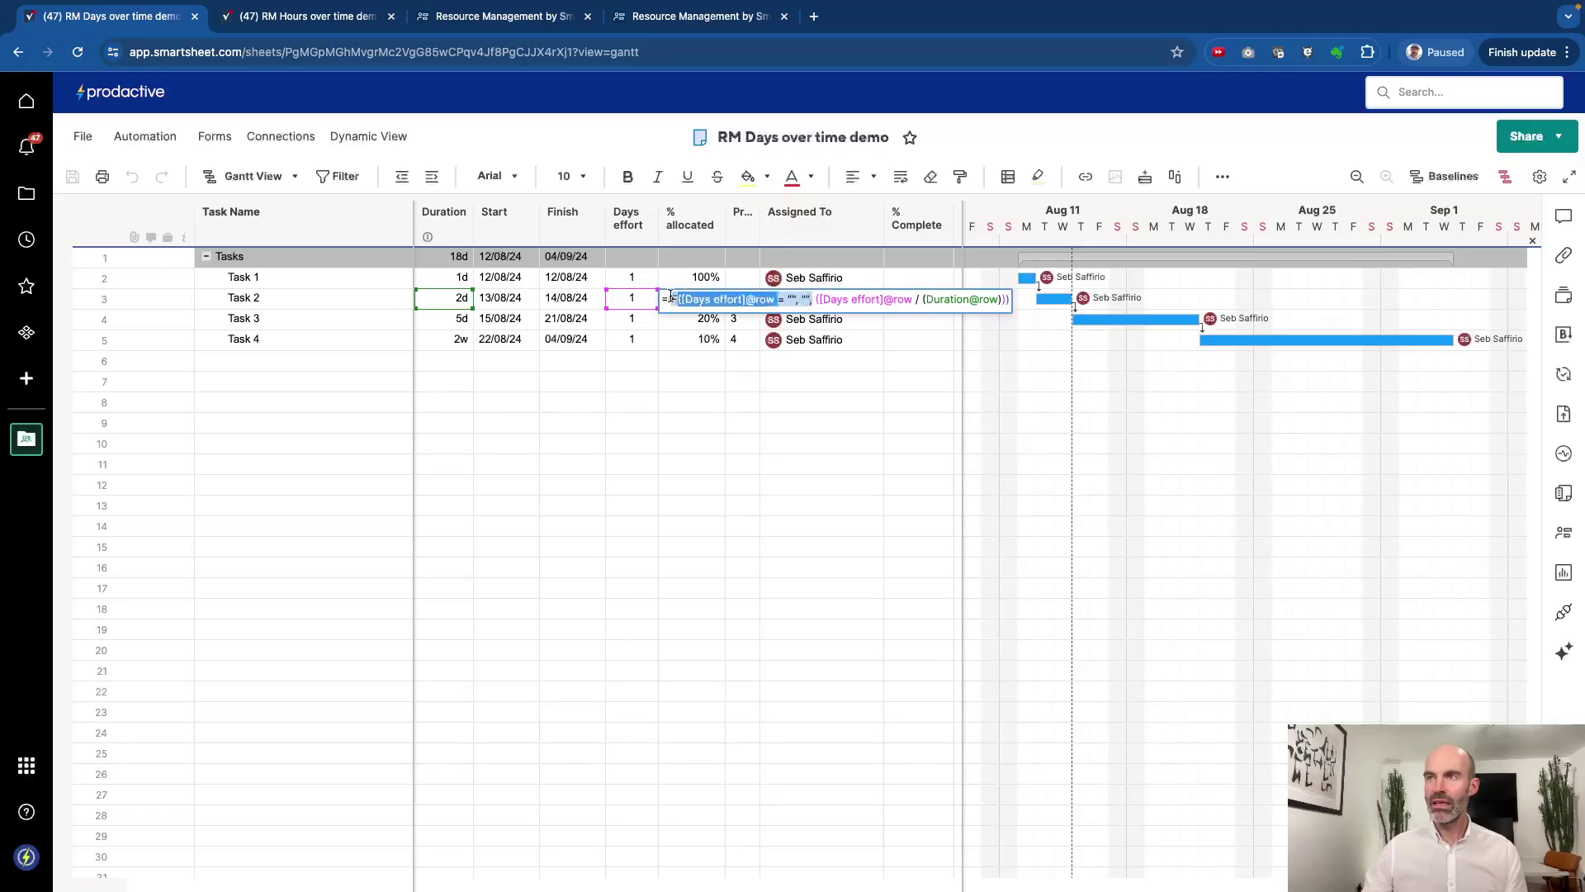
Step: Check the summary row's Days effort cell unchanged, then open Task 1's % allocated formula
{"action": "left_click", "coordinate": [625, 260]}
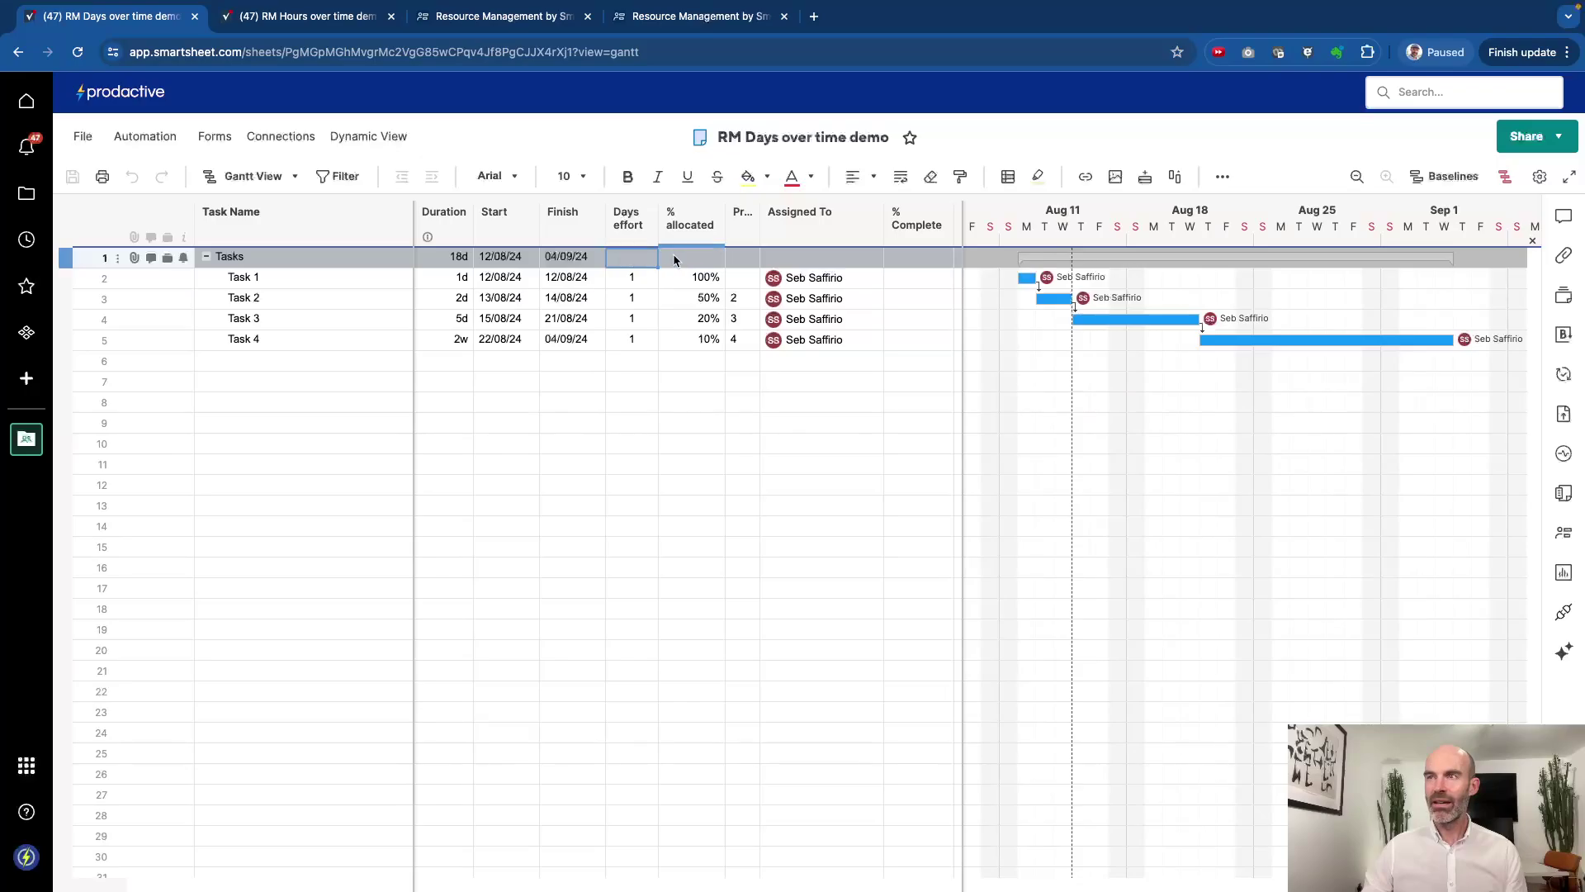
{"action": "left_click", "coordinate": [639, 261]}
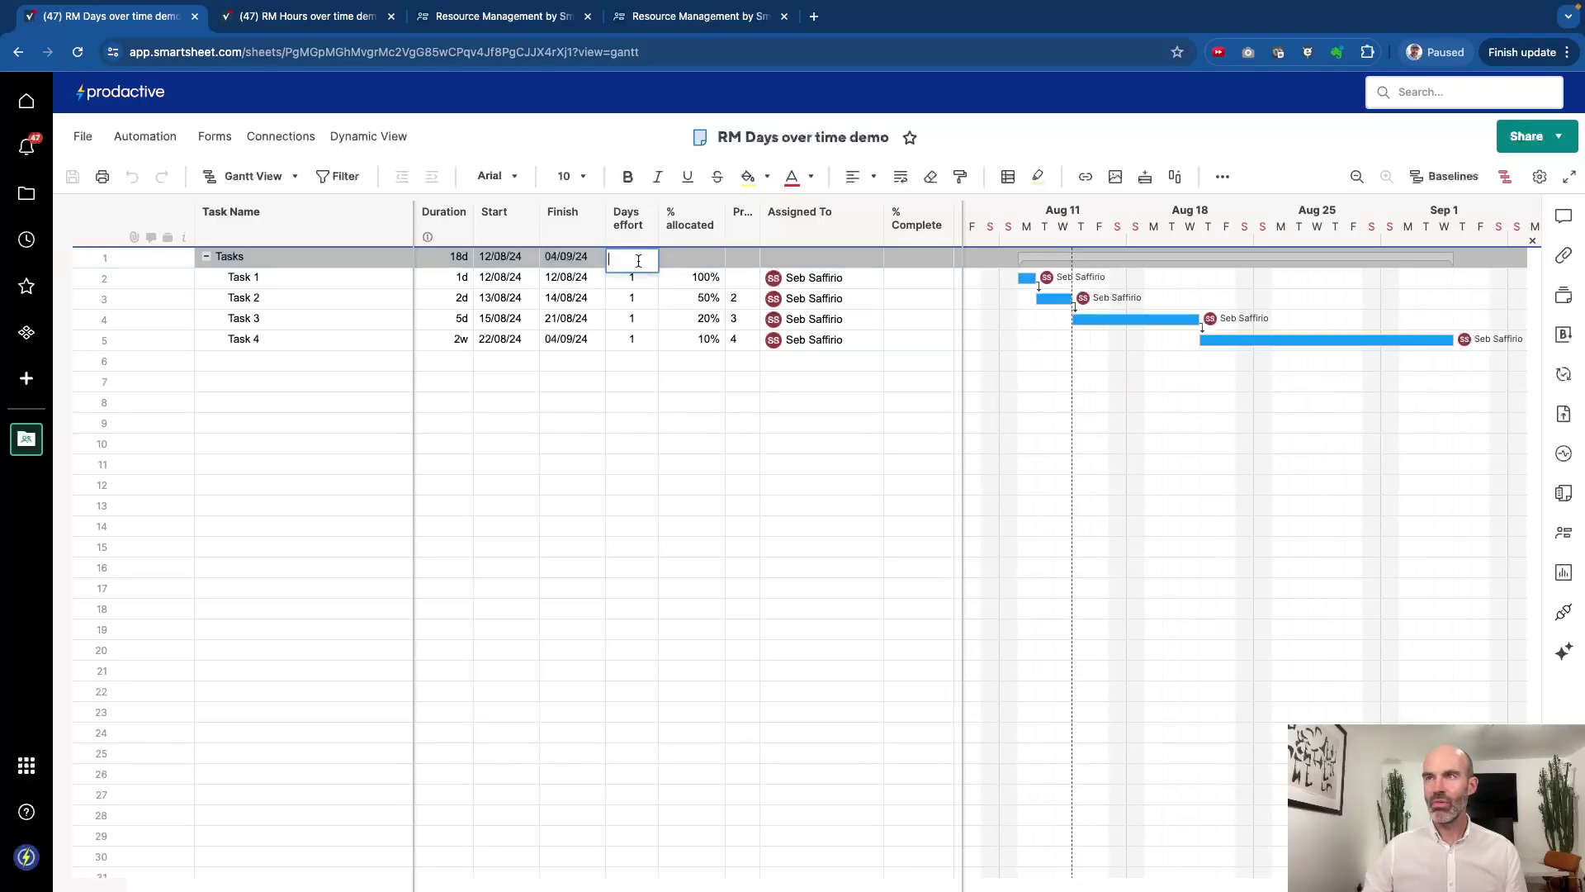
{"action": "key", "text": "Escape"}
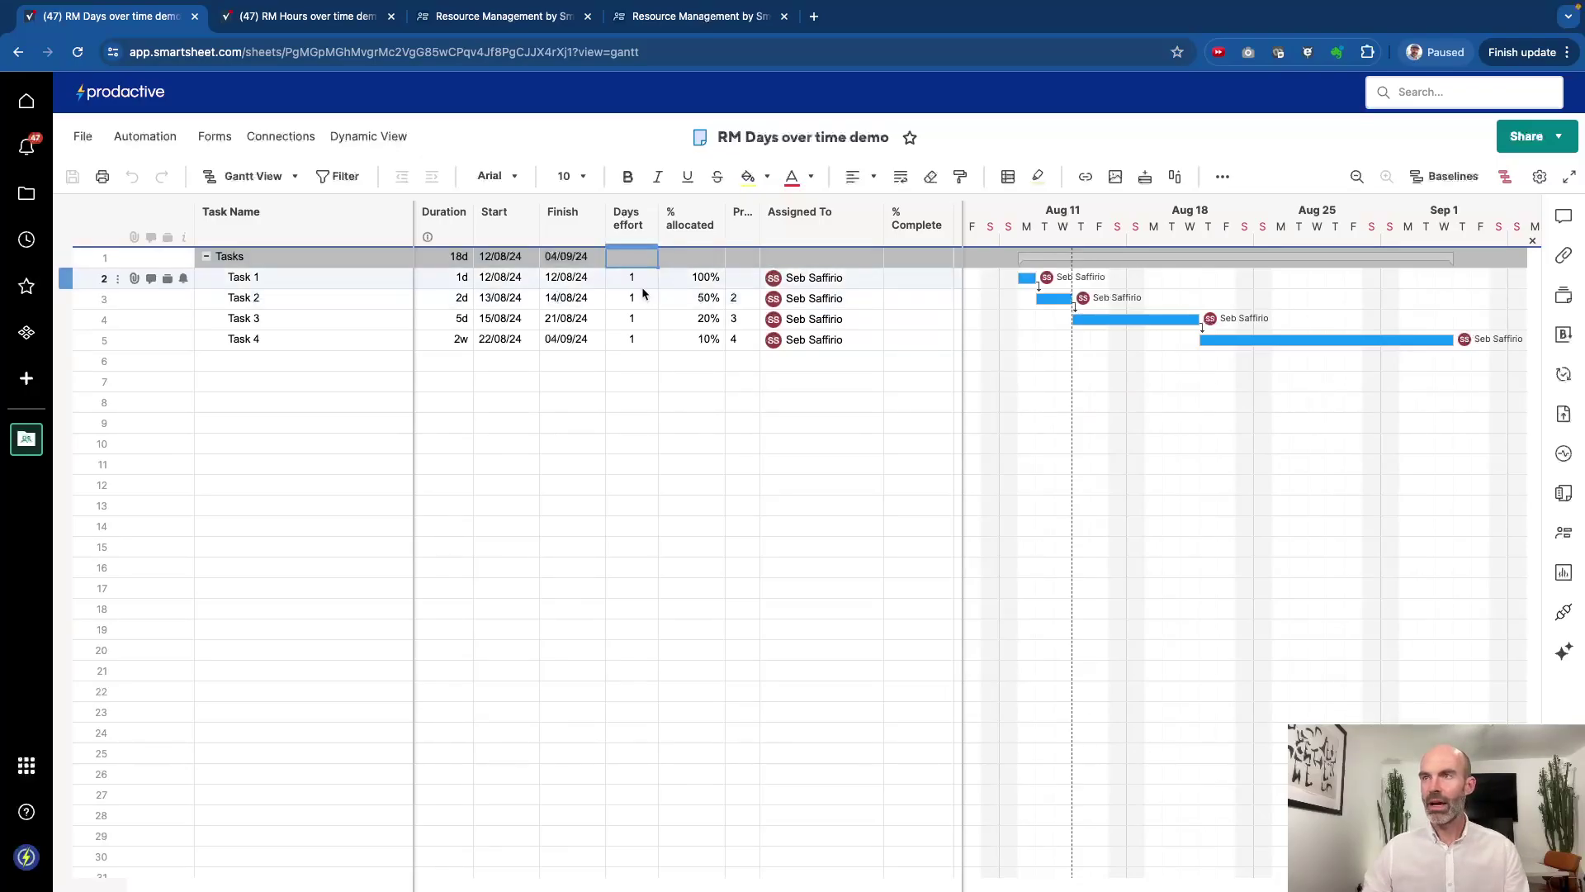
{"action": "left_click", "coordinate": [684, 281]}
{"action": "left_click", "coordinate": [687, 279]}
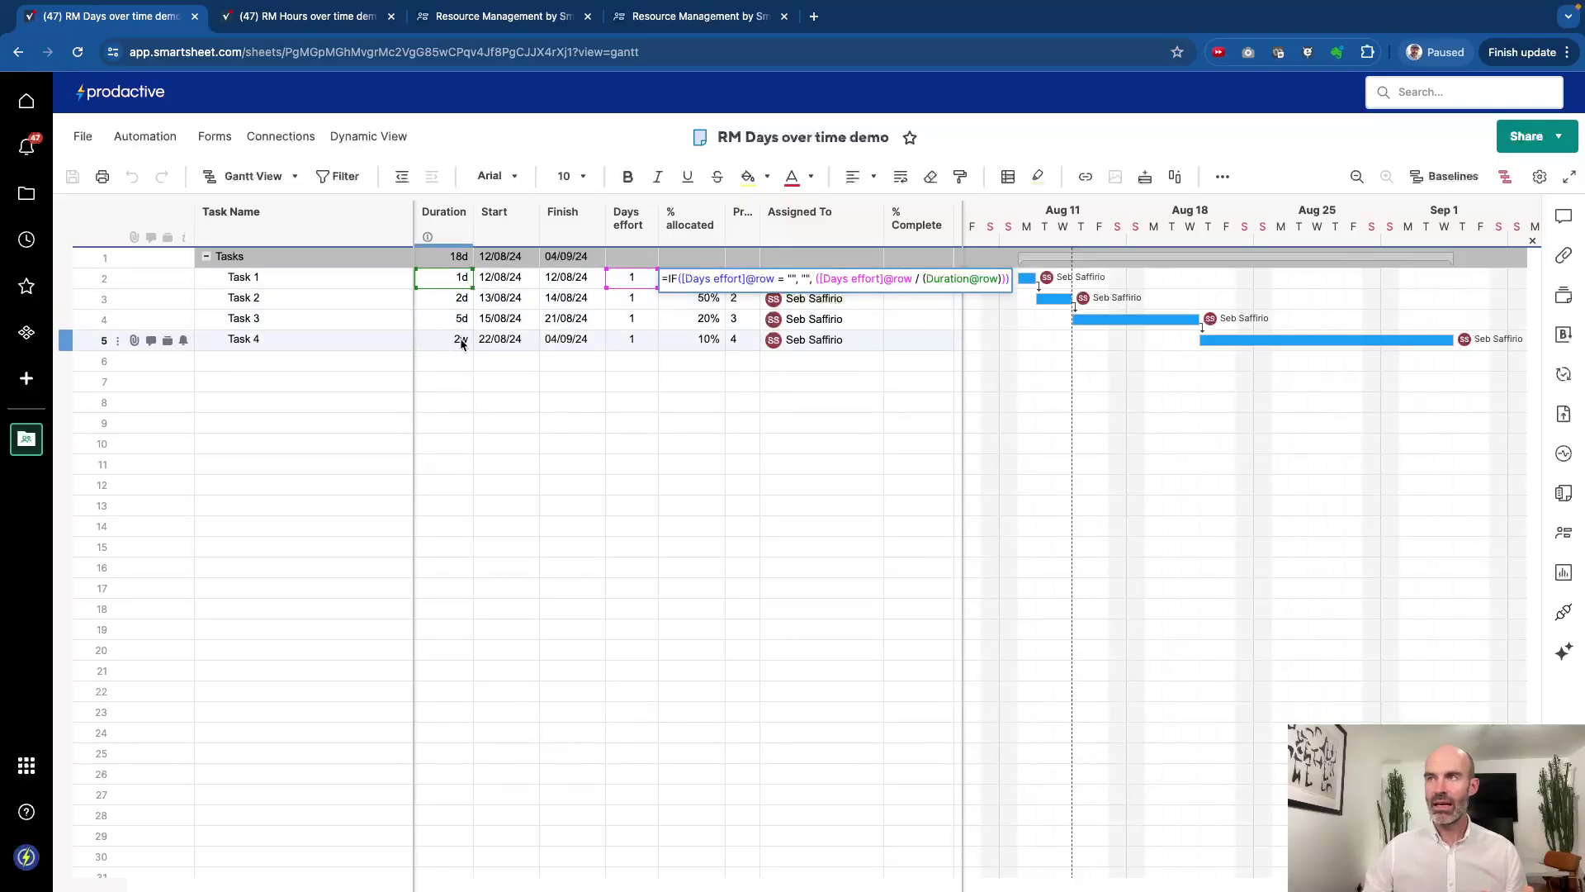
Step: Convert Task 4's % allocated formula into a column formula for the whole column
{"action": "left_click", "coordinate": [701, 339]}
{"action": "right_click", "coordinate": [701, 339]}
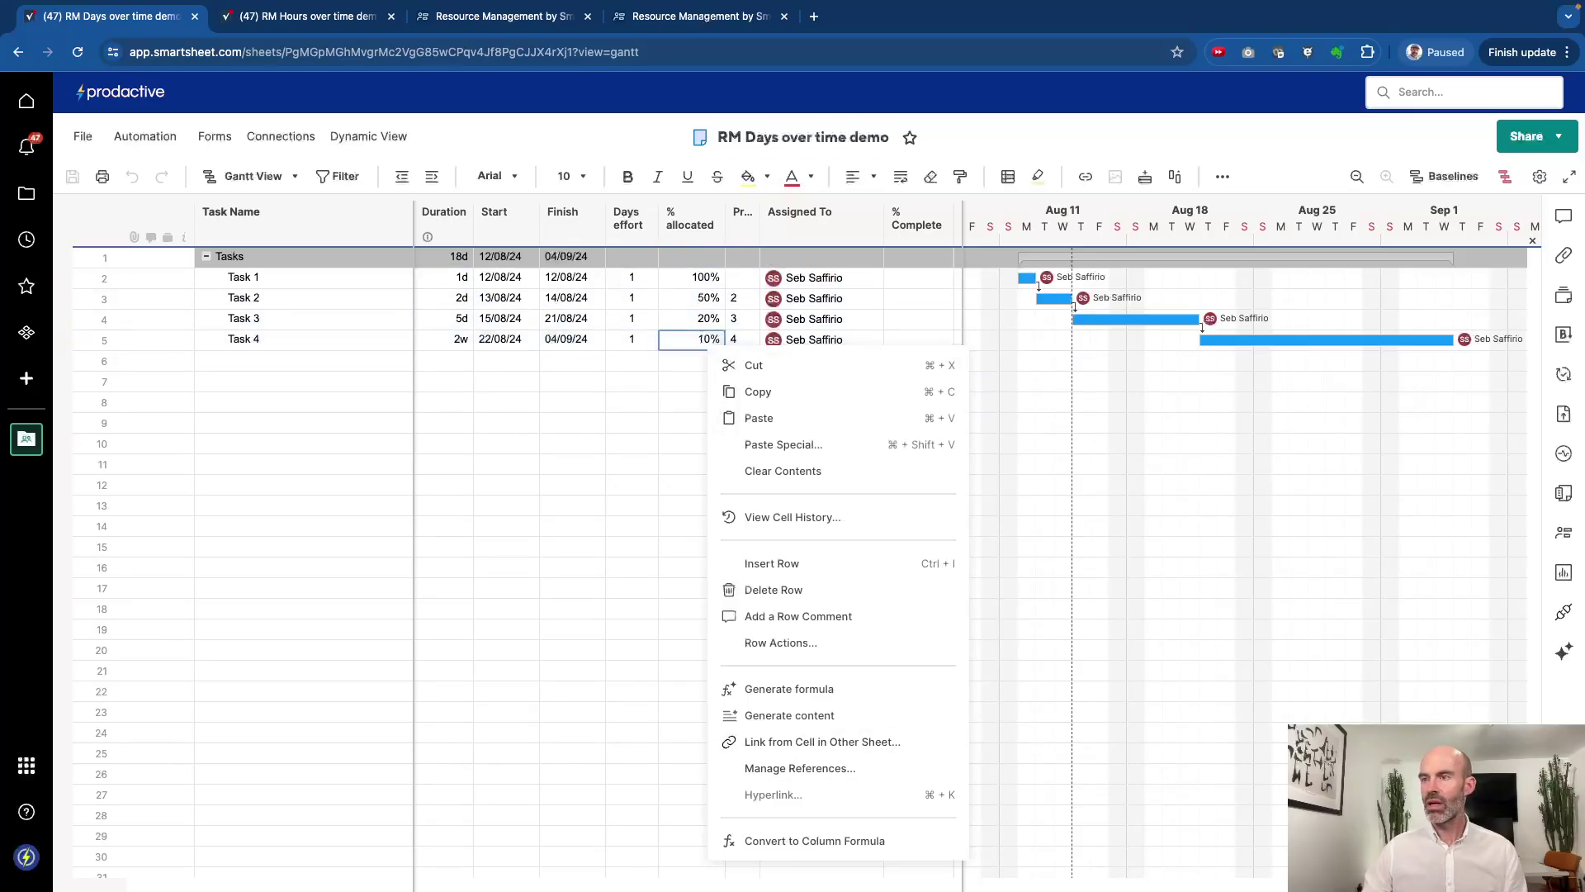
{"action": "left_click", "coordinate": [772, 842]}
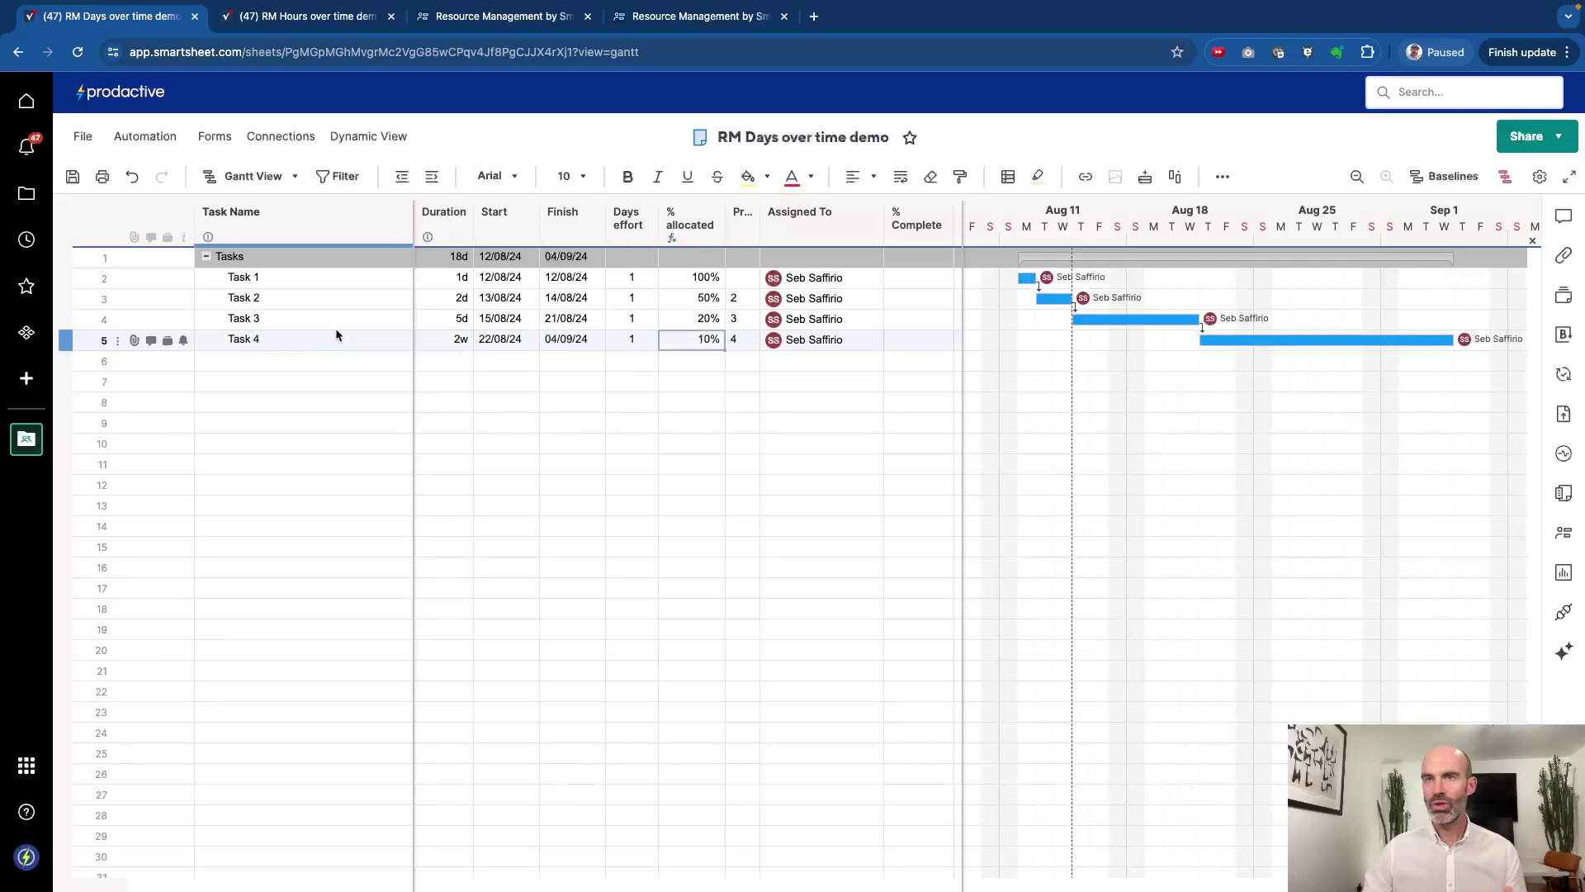
Step: Duplicate Task 4 into row 6 as Task 5, then delete that Task 5 row
{"action": "left_click", "coordinate": [68, 339]}
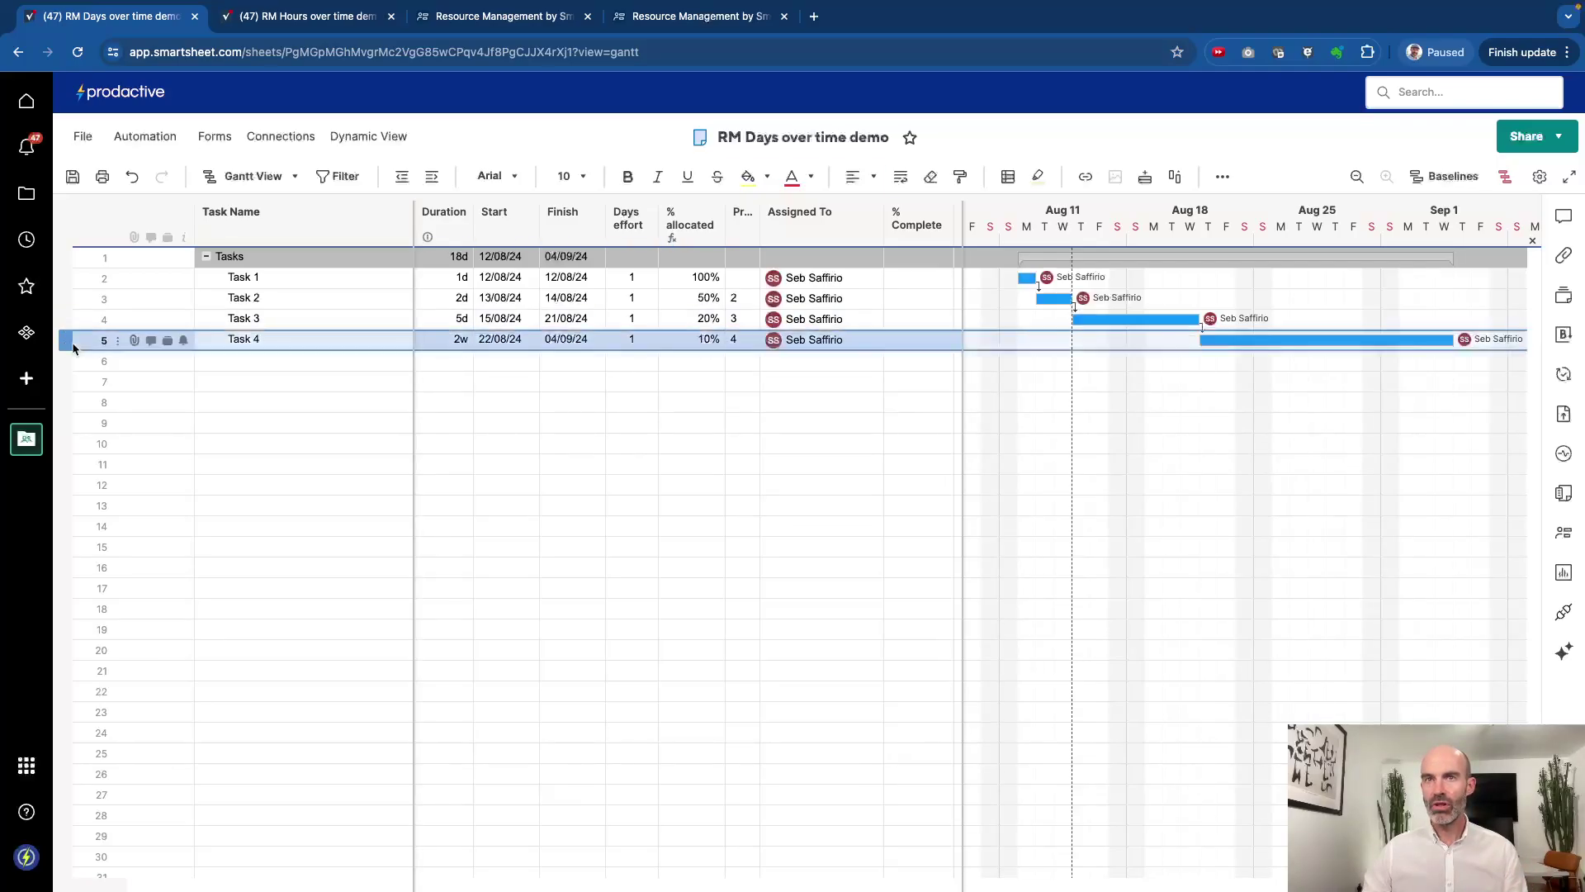
{"action": "key", "text": "ctrl+c"}
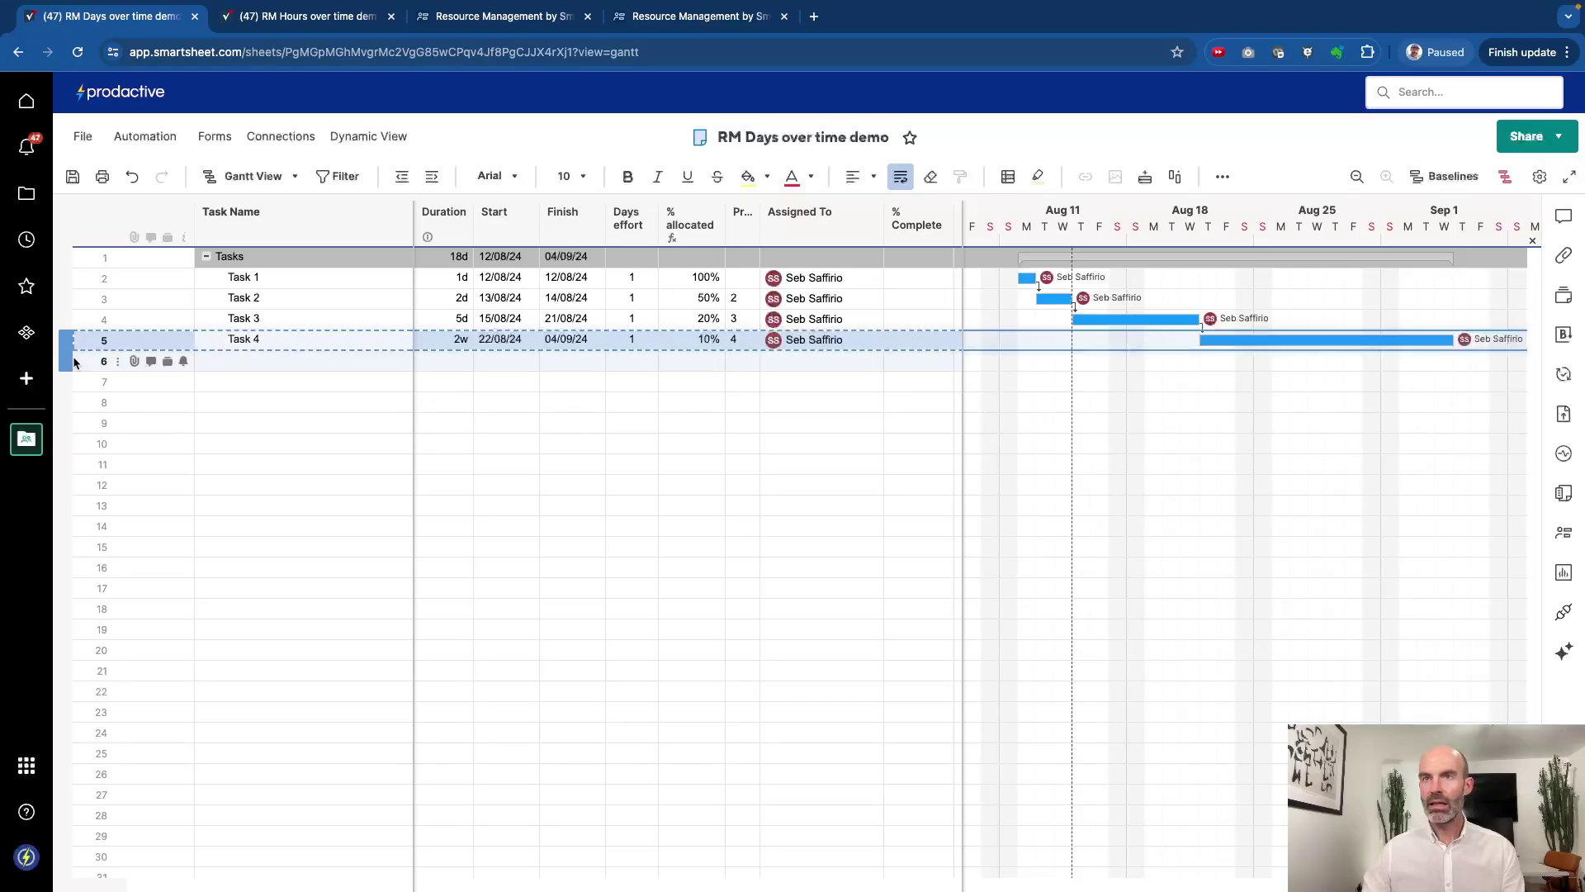
{"action": "left_click", "coordinate": [74, 362]}
{"action": "key", "text": "ctrl+v"}
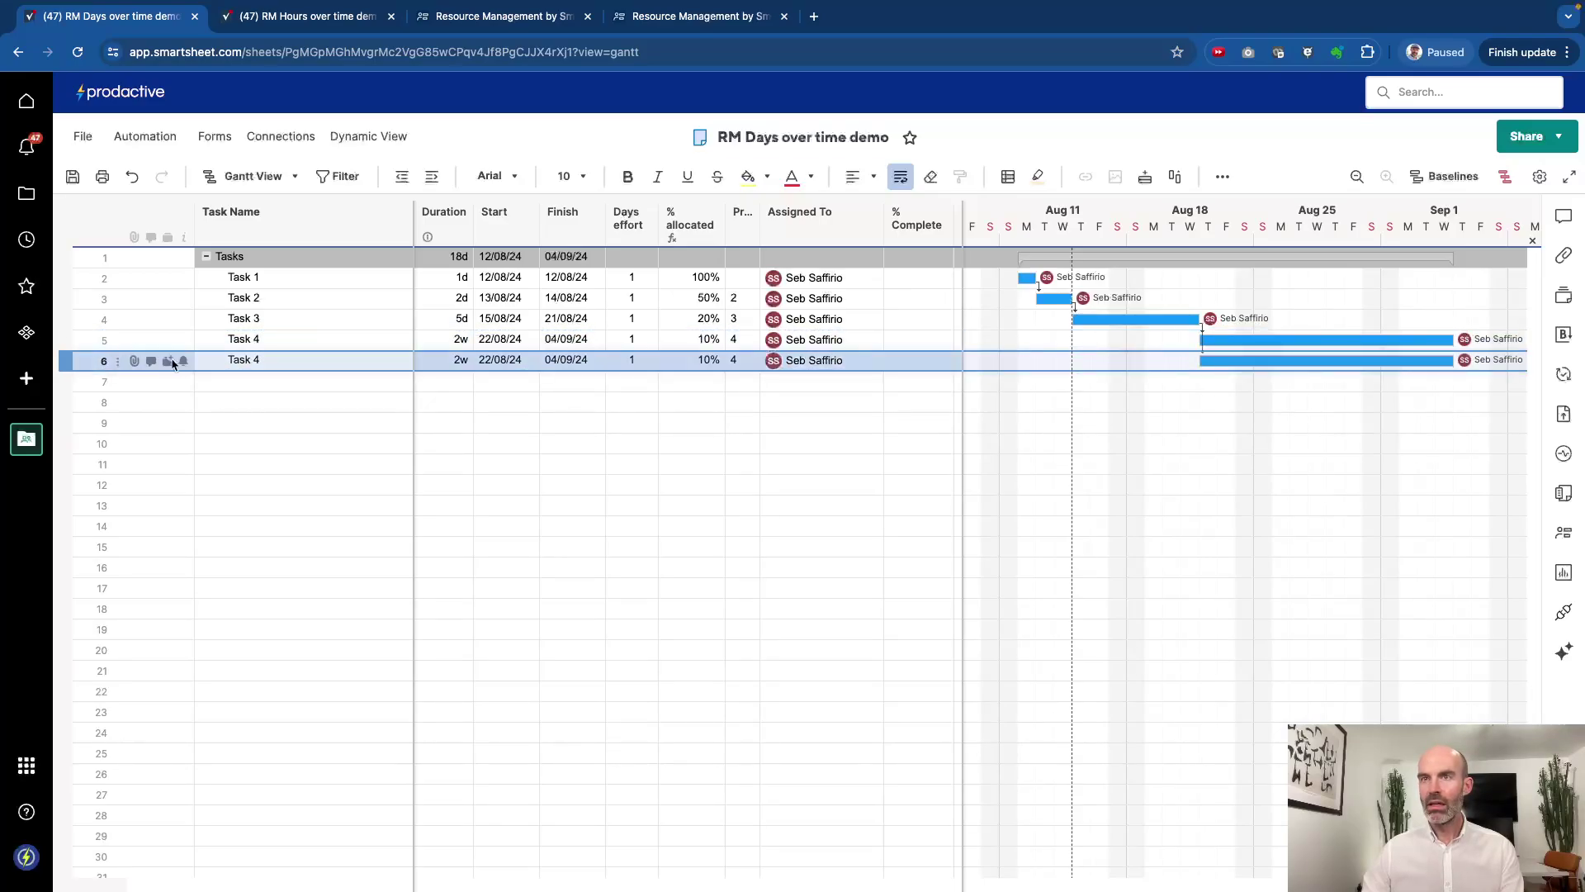
{"action": "double_click", "coordinate": [265, 359]}
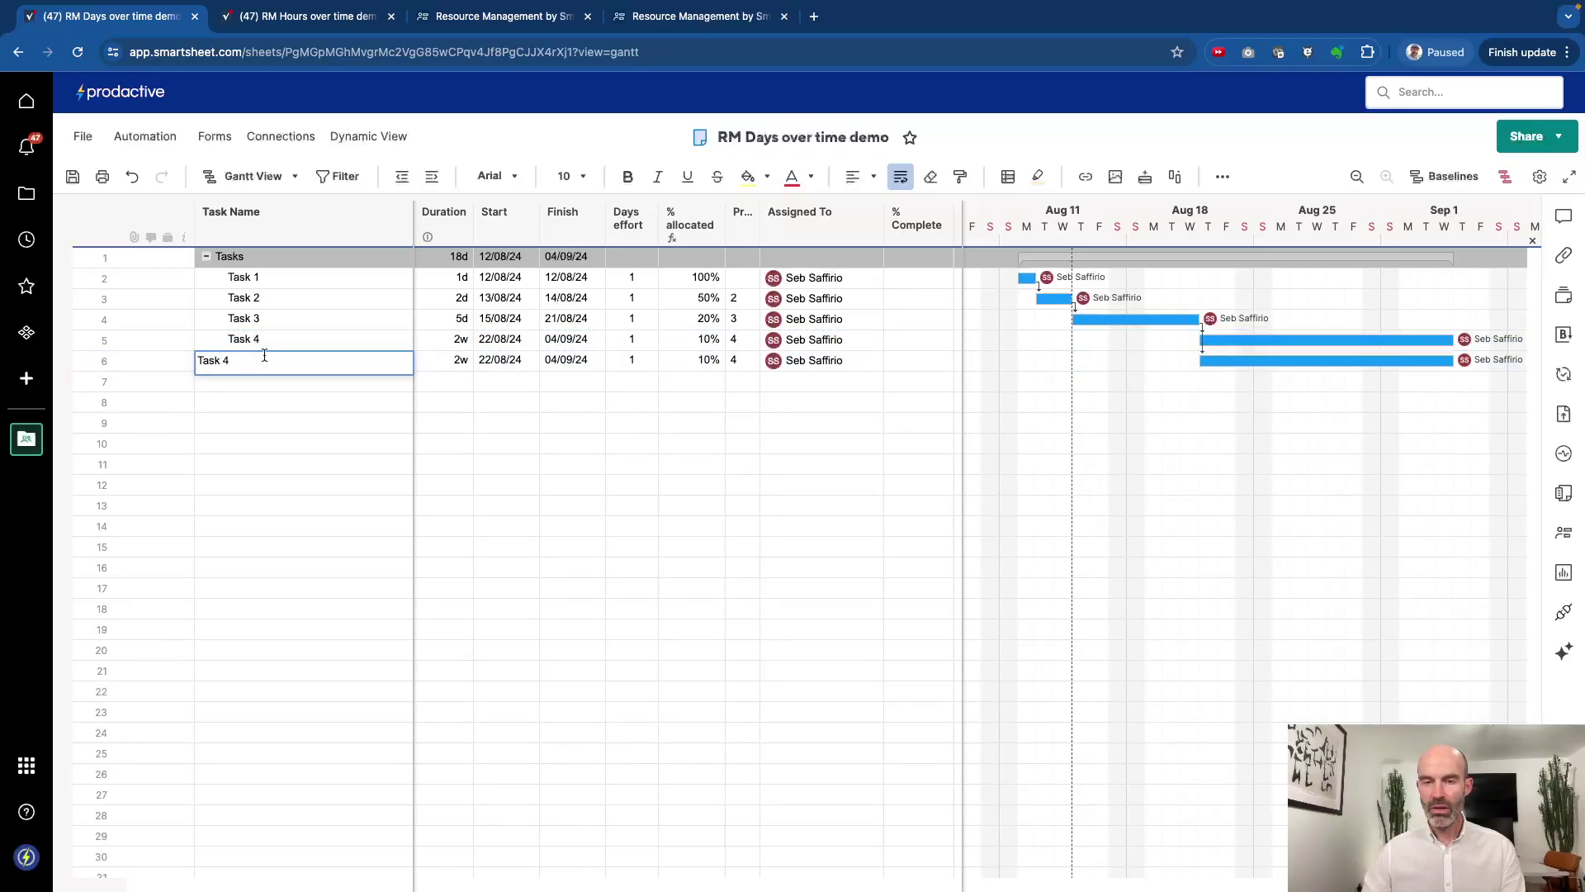
{"action": "type", "text": "5"}
{"action": "key", "text": "Return"}
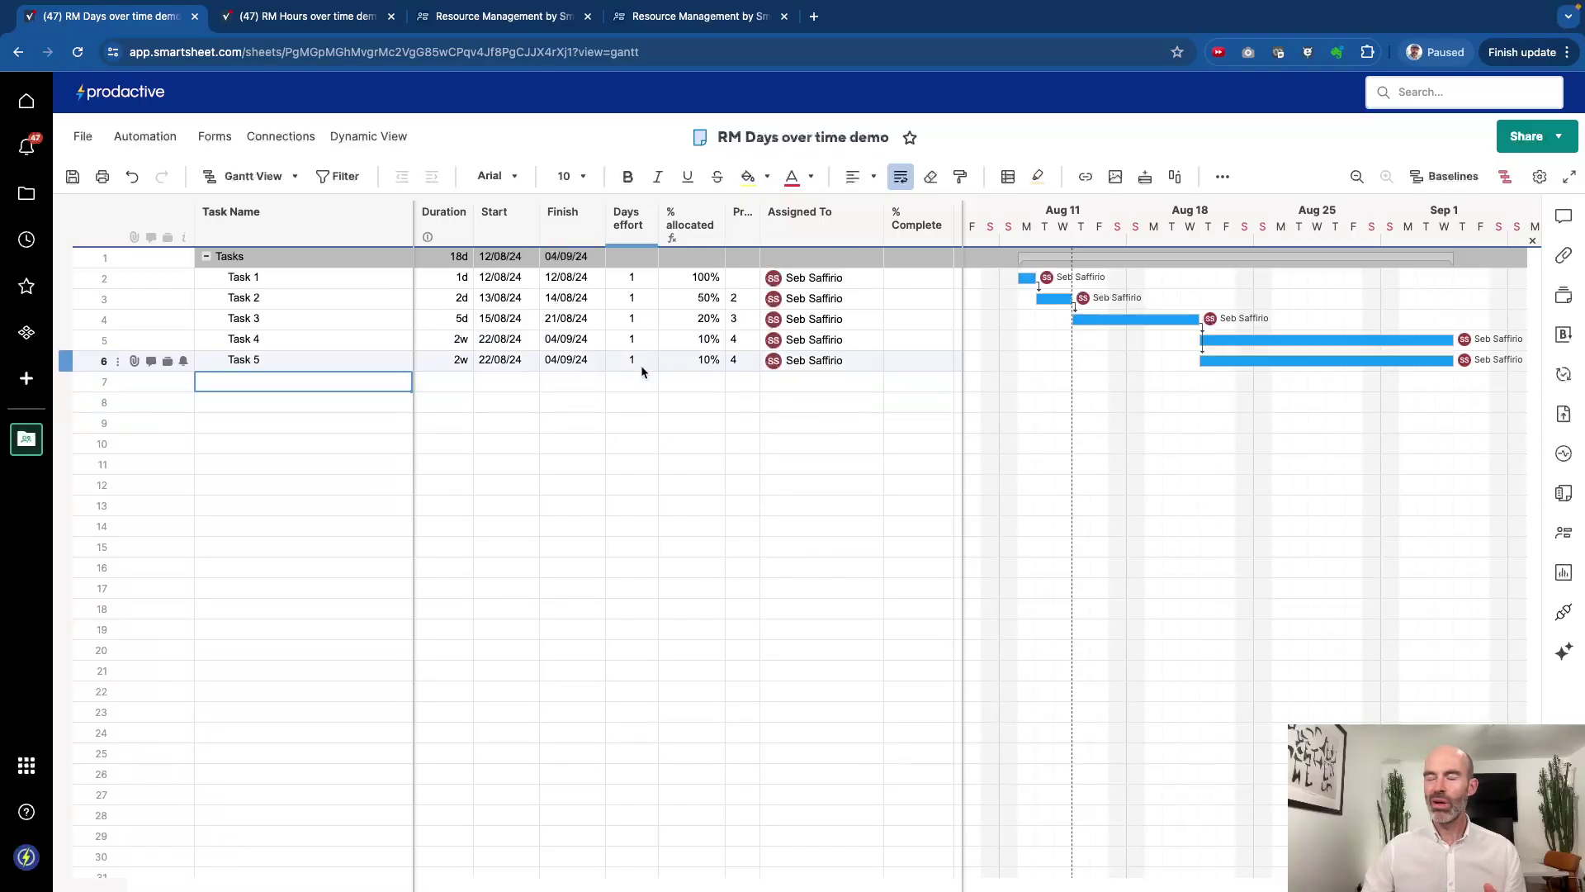
{"action": "left_click", "coordinate": [74, 364]}
{"action": "right_click", "coordinate": [74, 363]}
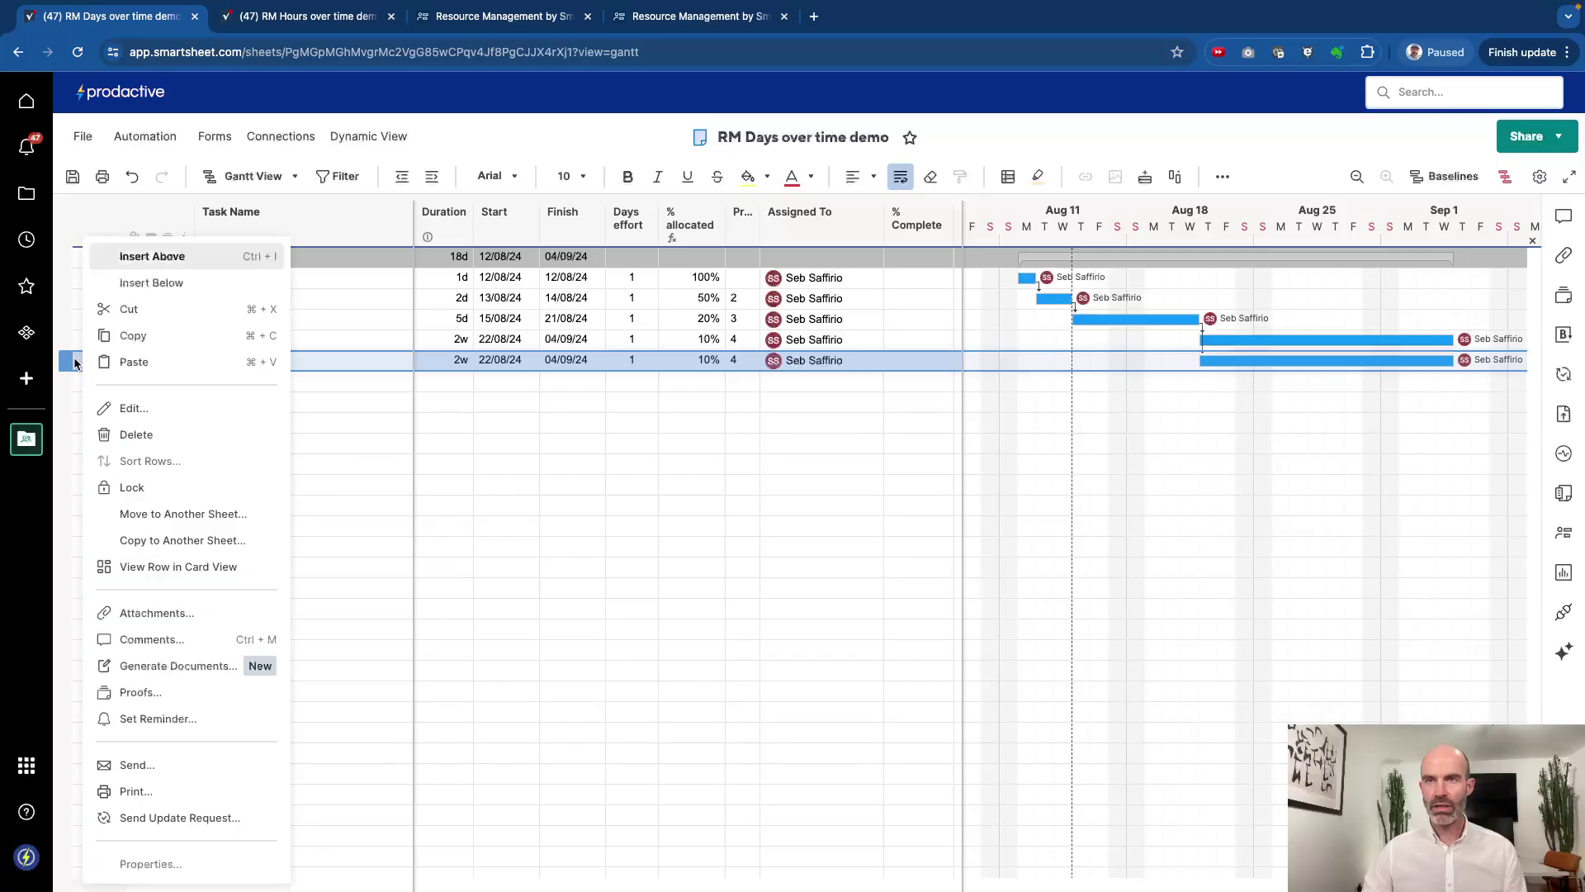
{"action": "left_click", "coordinate": [122, 429]}
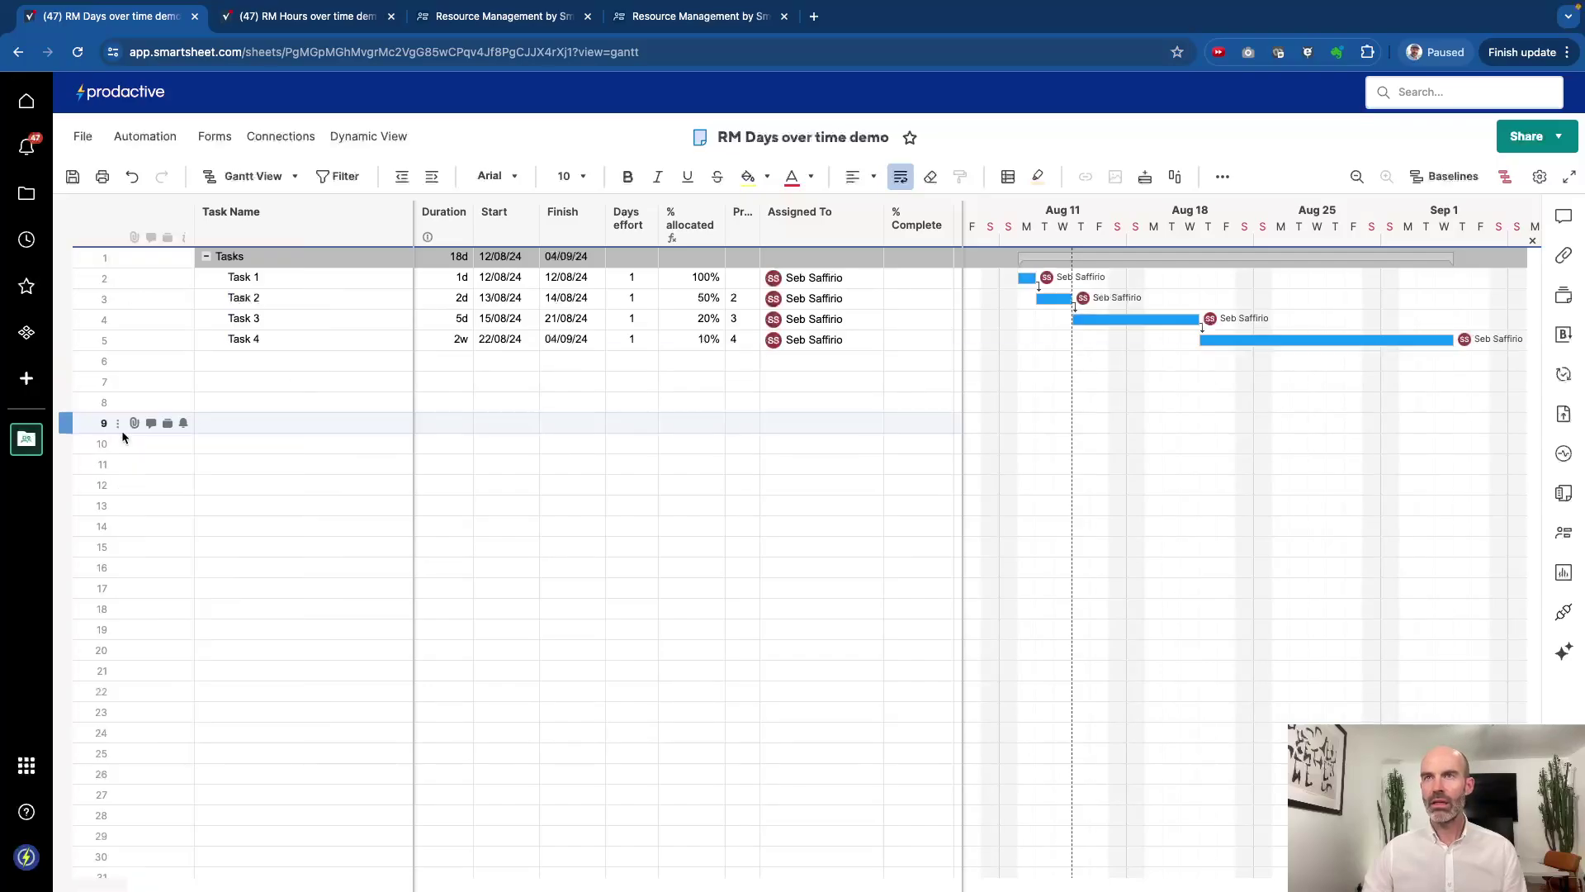
Step: In the RM Hours over time demo sheet, inspect Hours effort, duration and % allocated for Tasks 1, 2, 4
{"action": "left_click", "coordinate": [313, 17]}
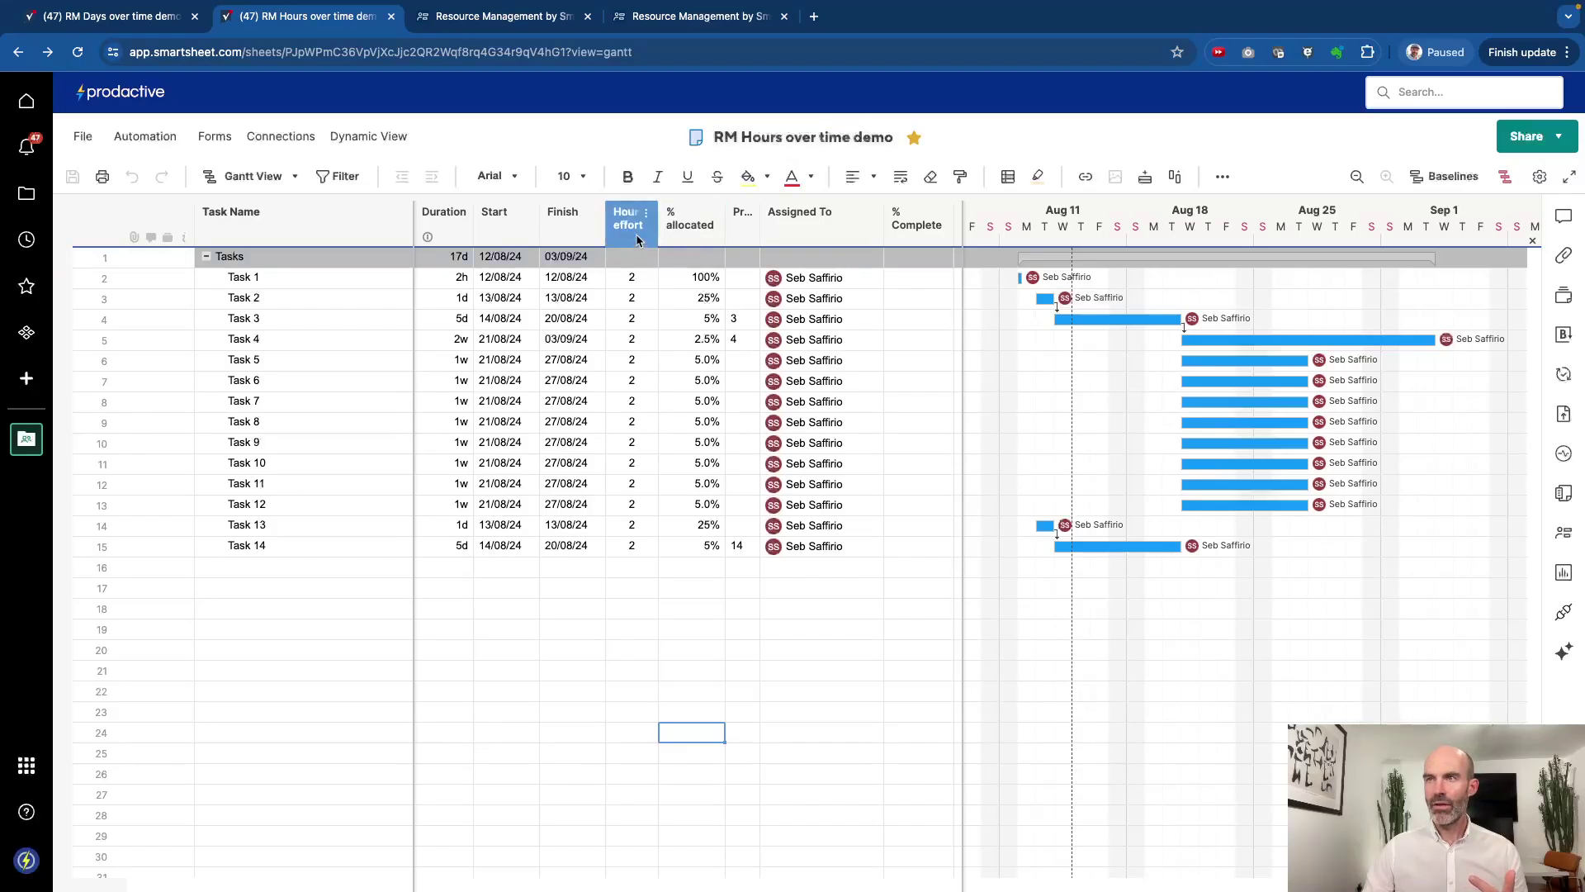
{"action": "left_click", "coordinate": [635, 281]}
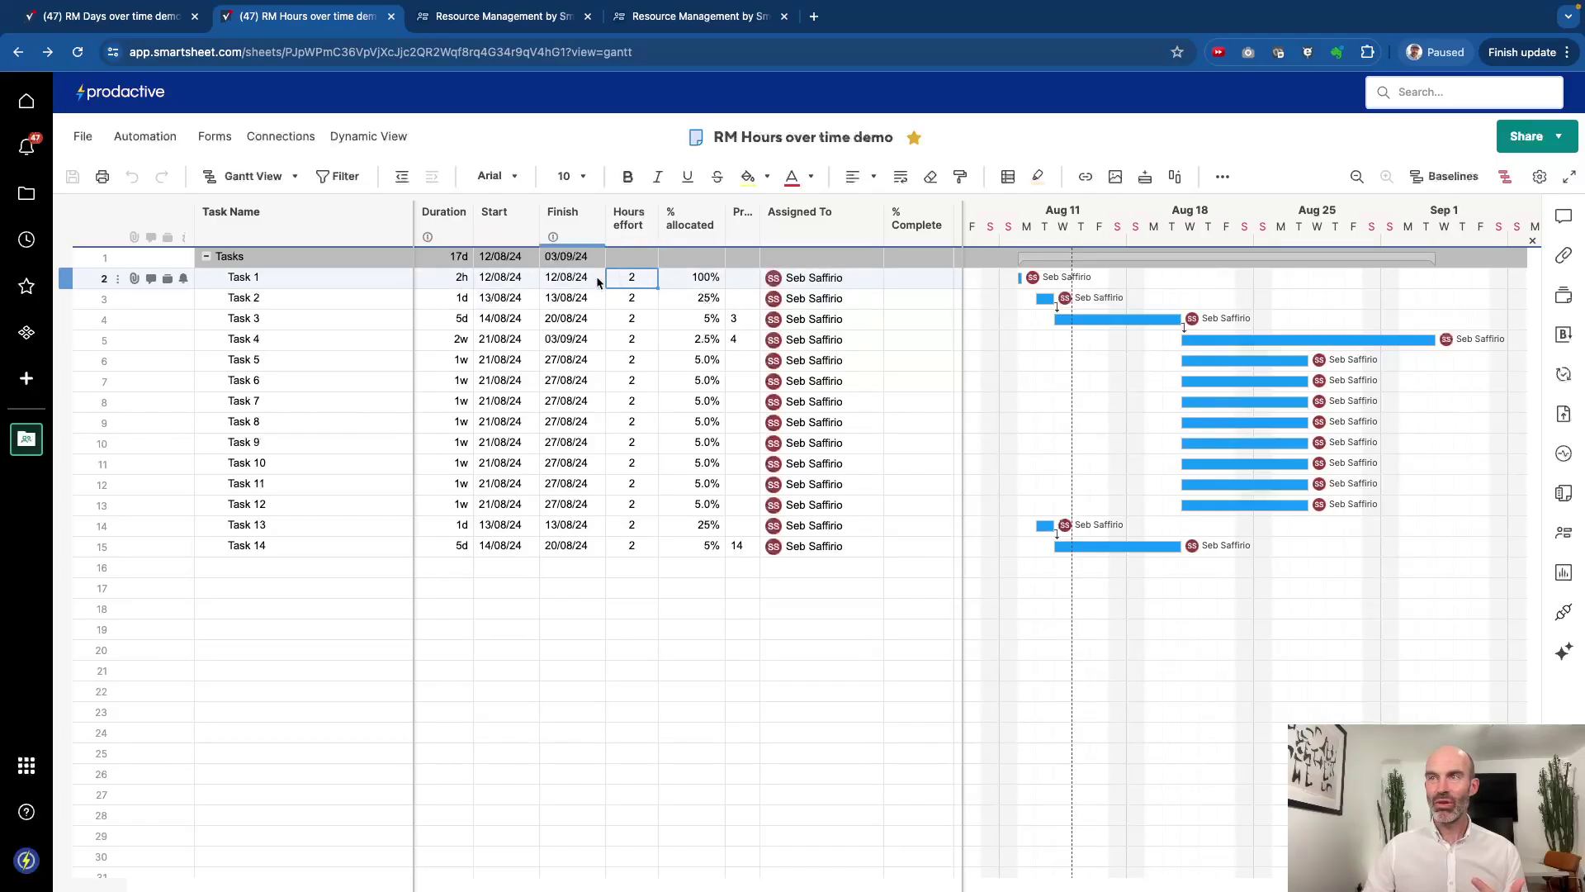
{"action": "left_click", "coordinate": [448, 280]}
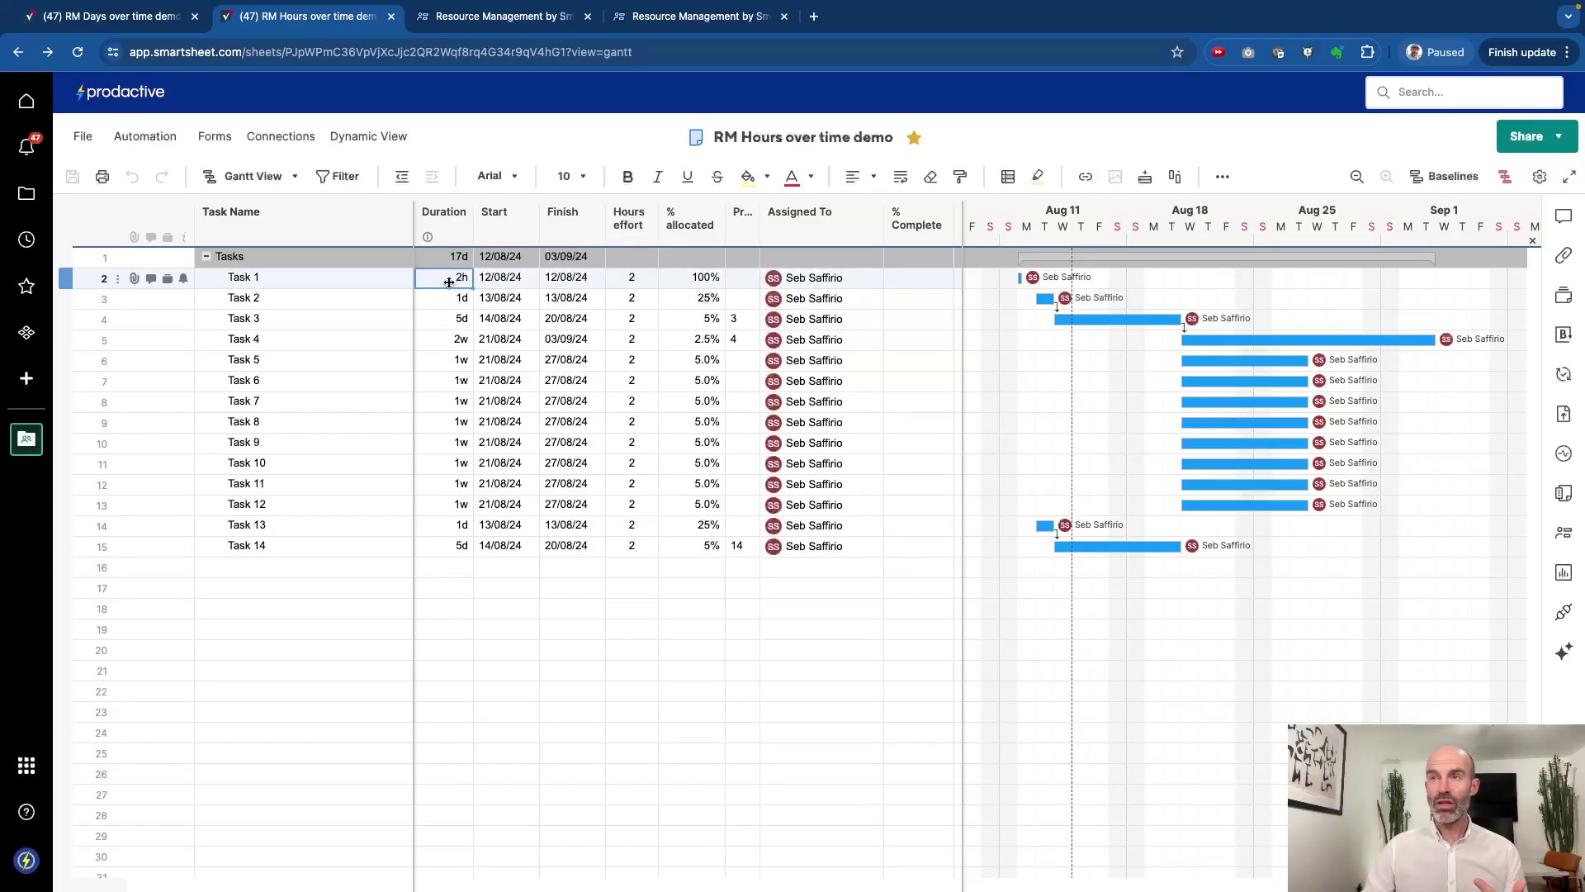
{"action": "left_click", "coordinate": [706, 281]}
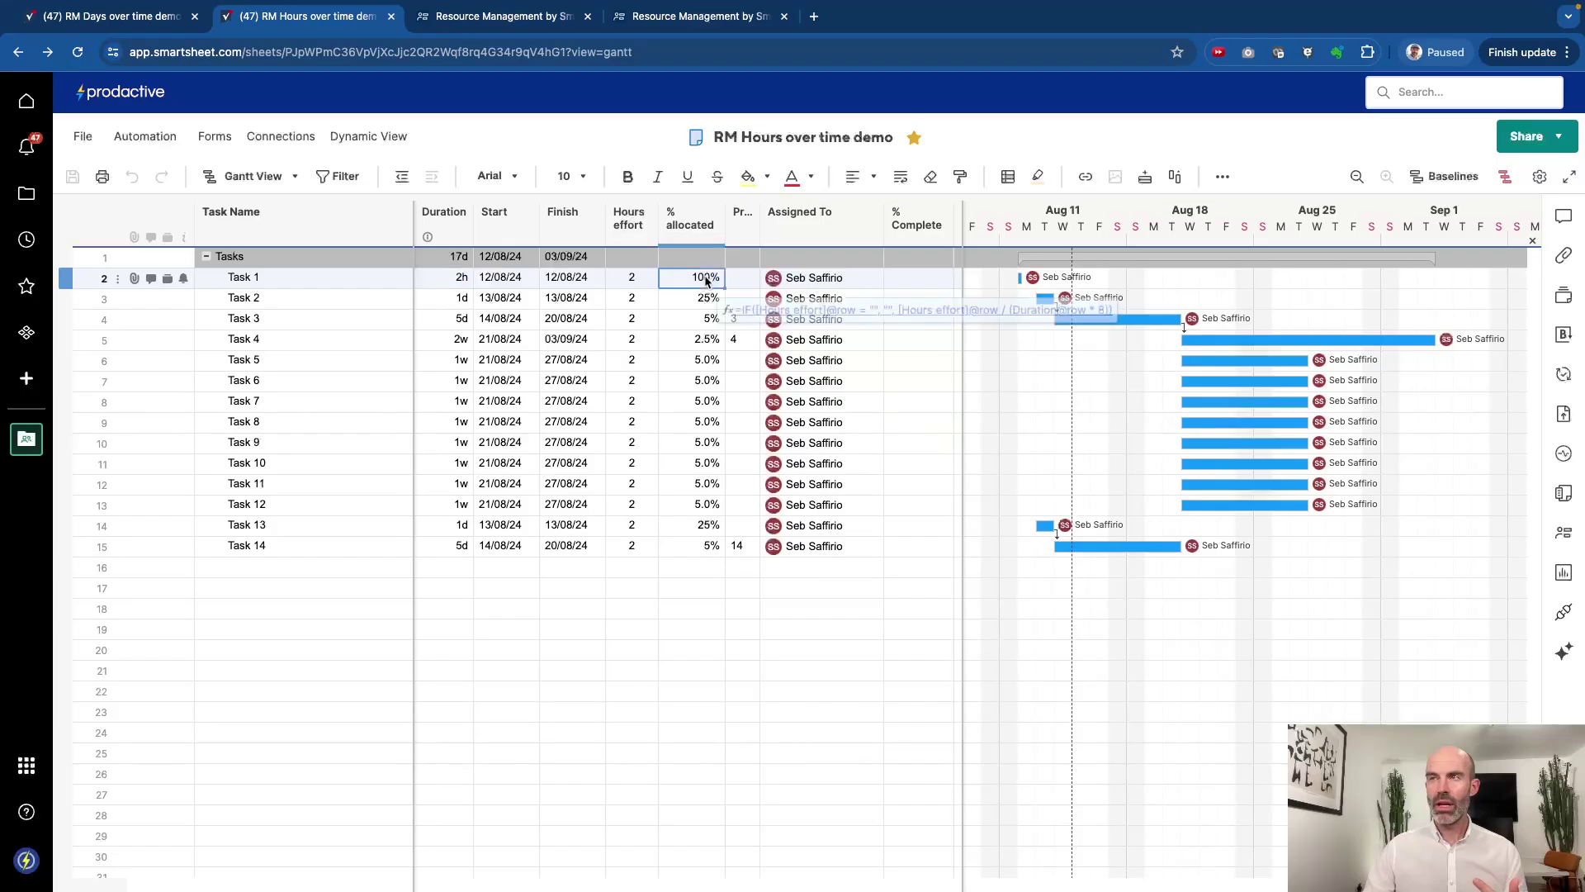
{"action": "key", "text": "Down"}
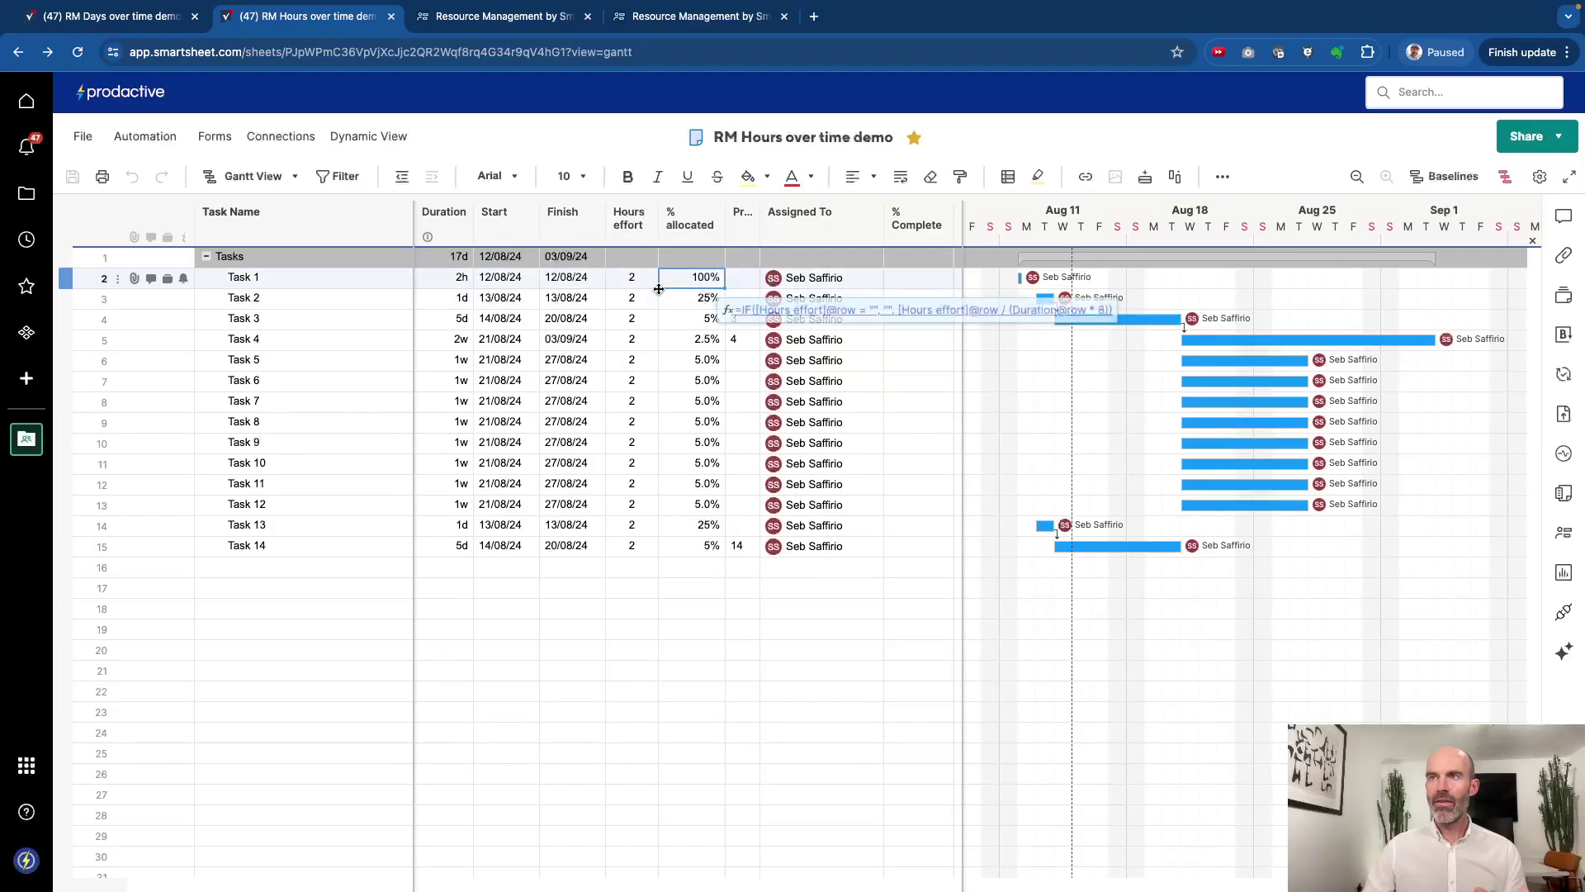
{"action": "key", "text": "Left"}
{"action": "left_click", "coordinate": [453, 307]}
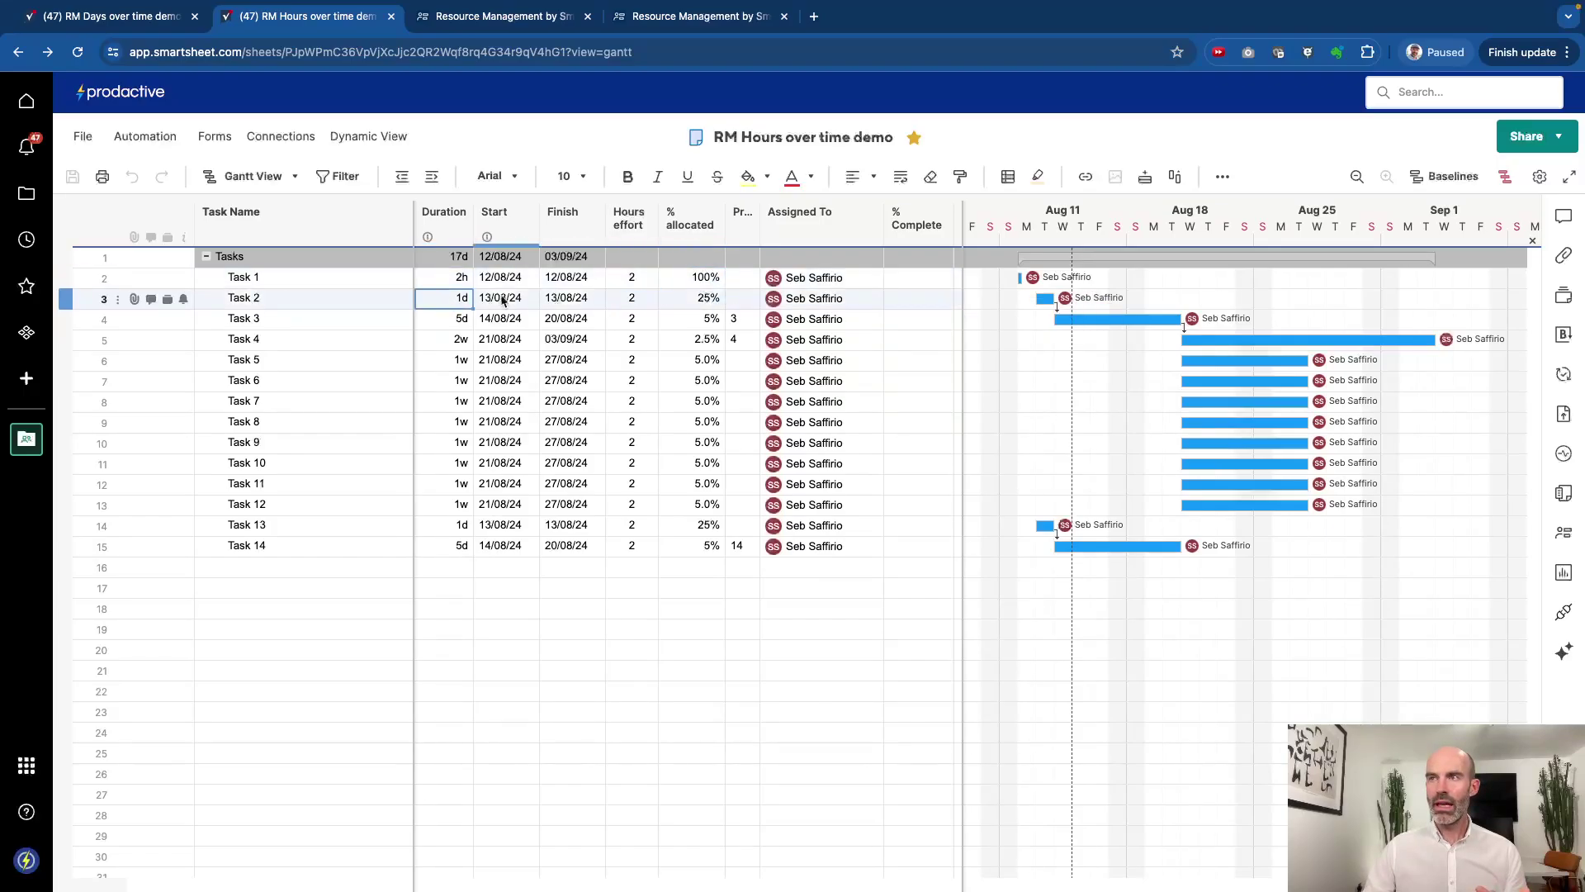
{"action": "left_click", "coordinate": [697, 302]}
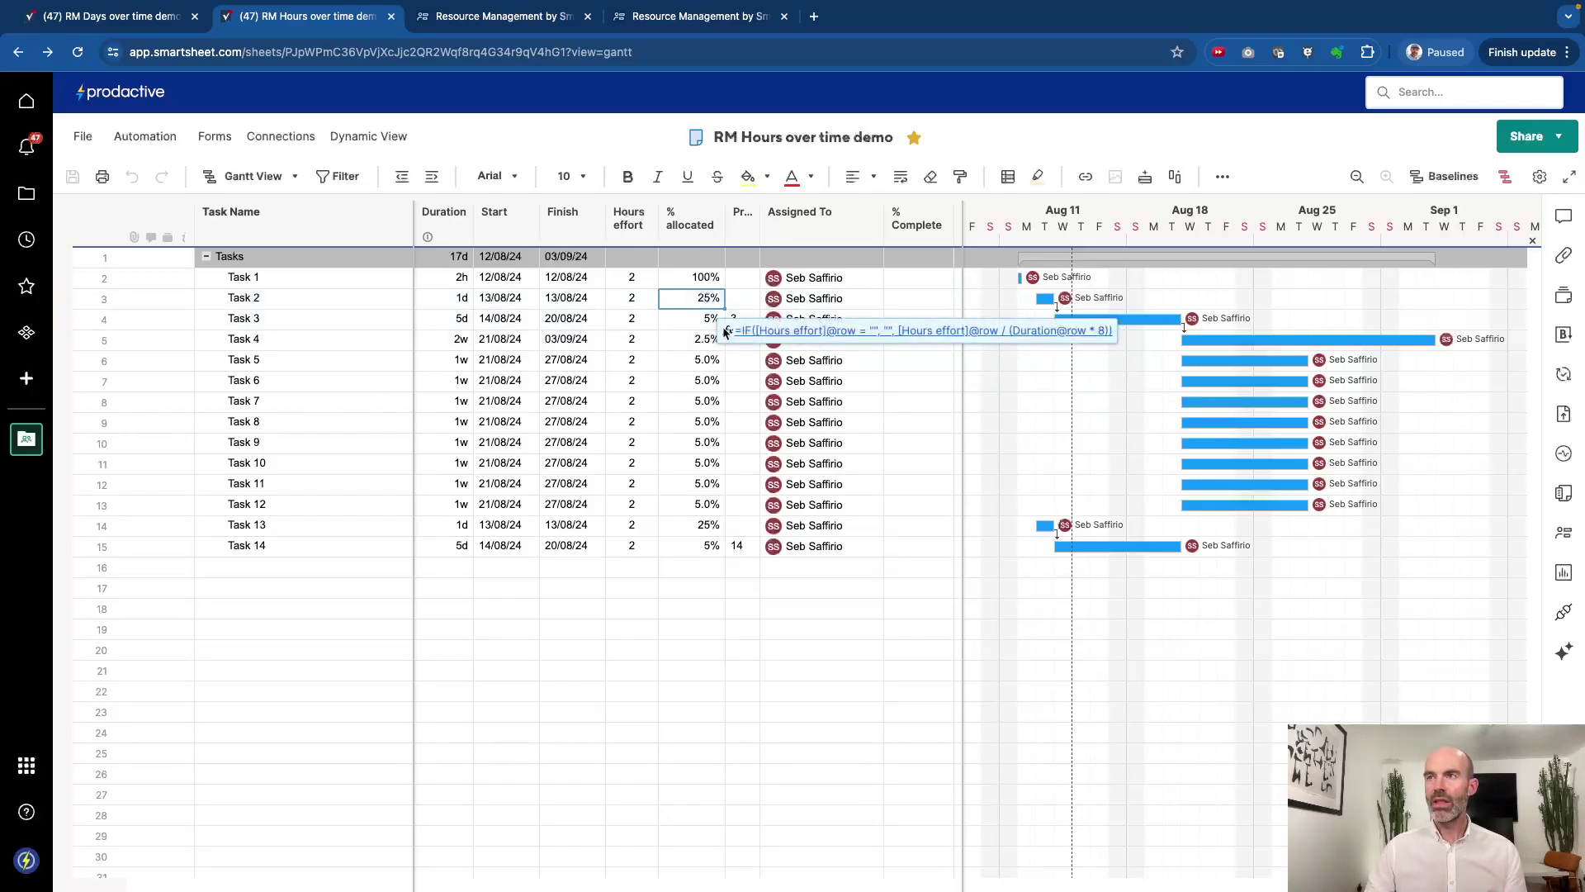
{"action": "left_click", "coordinate": [696, 340]}
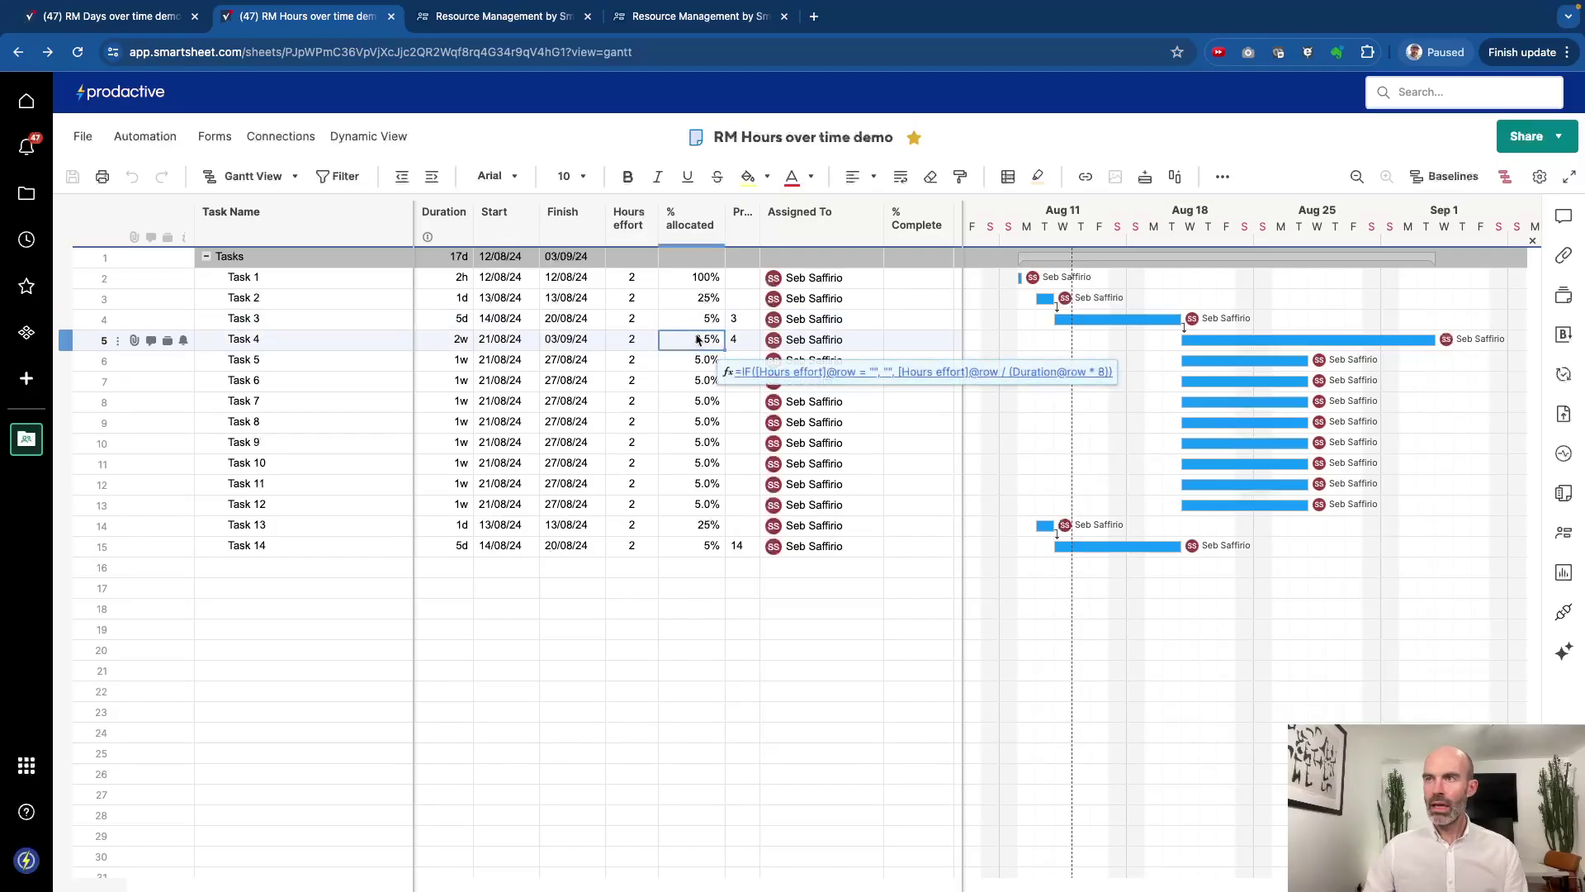
Step: Confirm Task 3's Hours effort ÷ (Duration × 8) formula and convert % allocated to a column formula
{"action": "left_click", "coordinate": [698, 321]}
{"action": "double_click", "coordinate": [698, 322]}
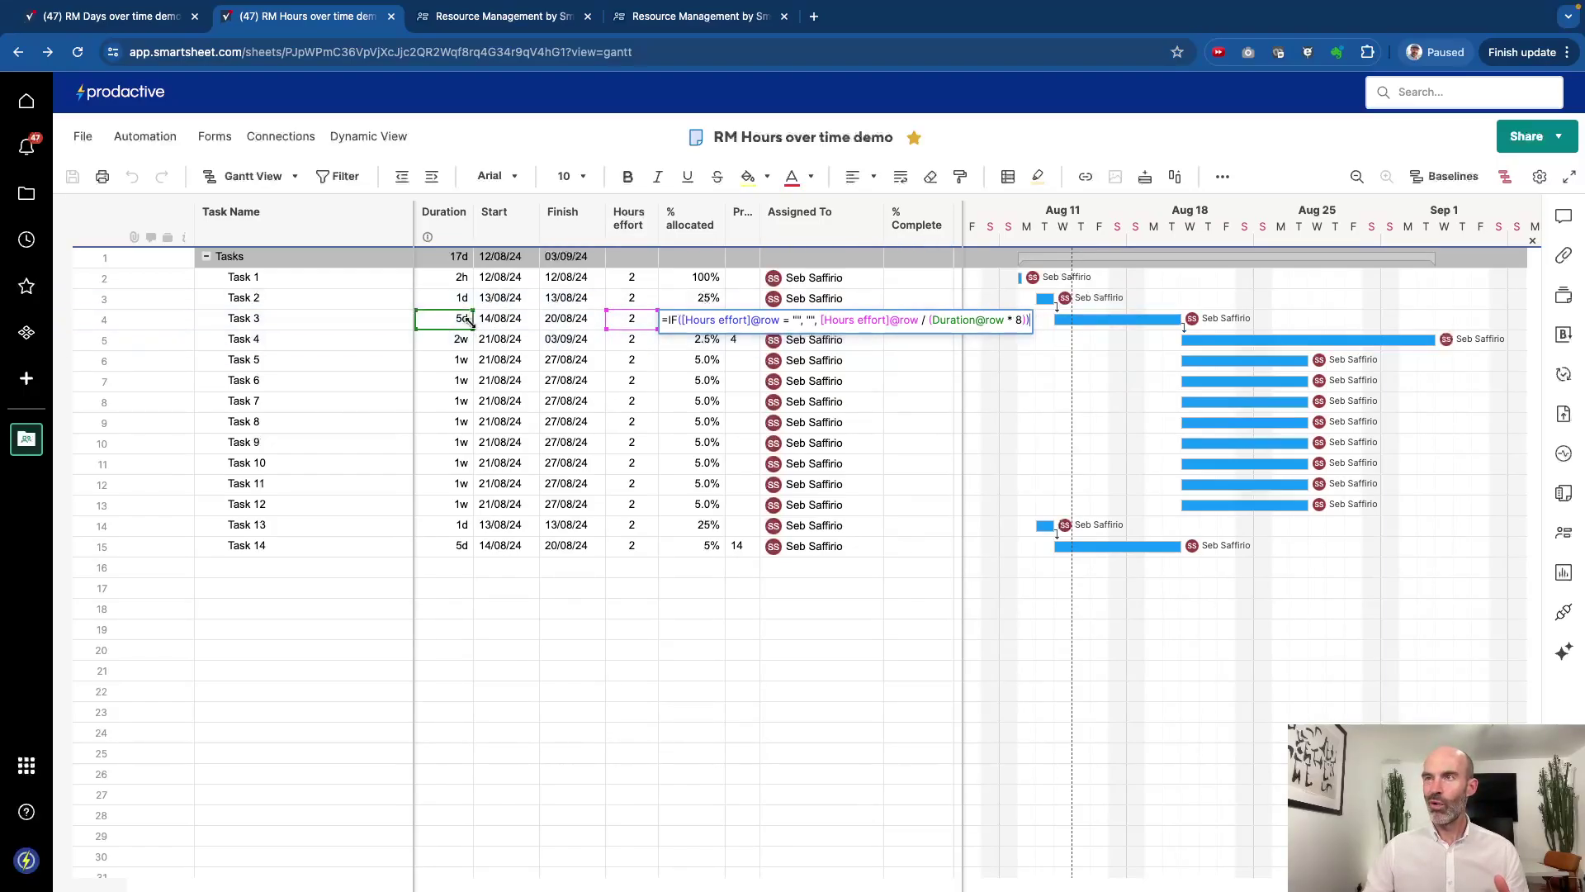
{"action": "key", "text": "Return"}
{"action": "left_click", "coordinate": [694, 324]}
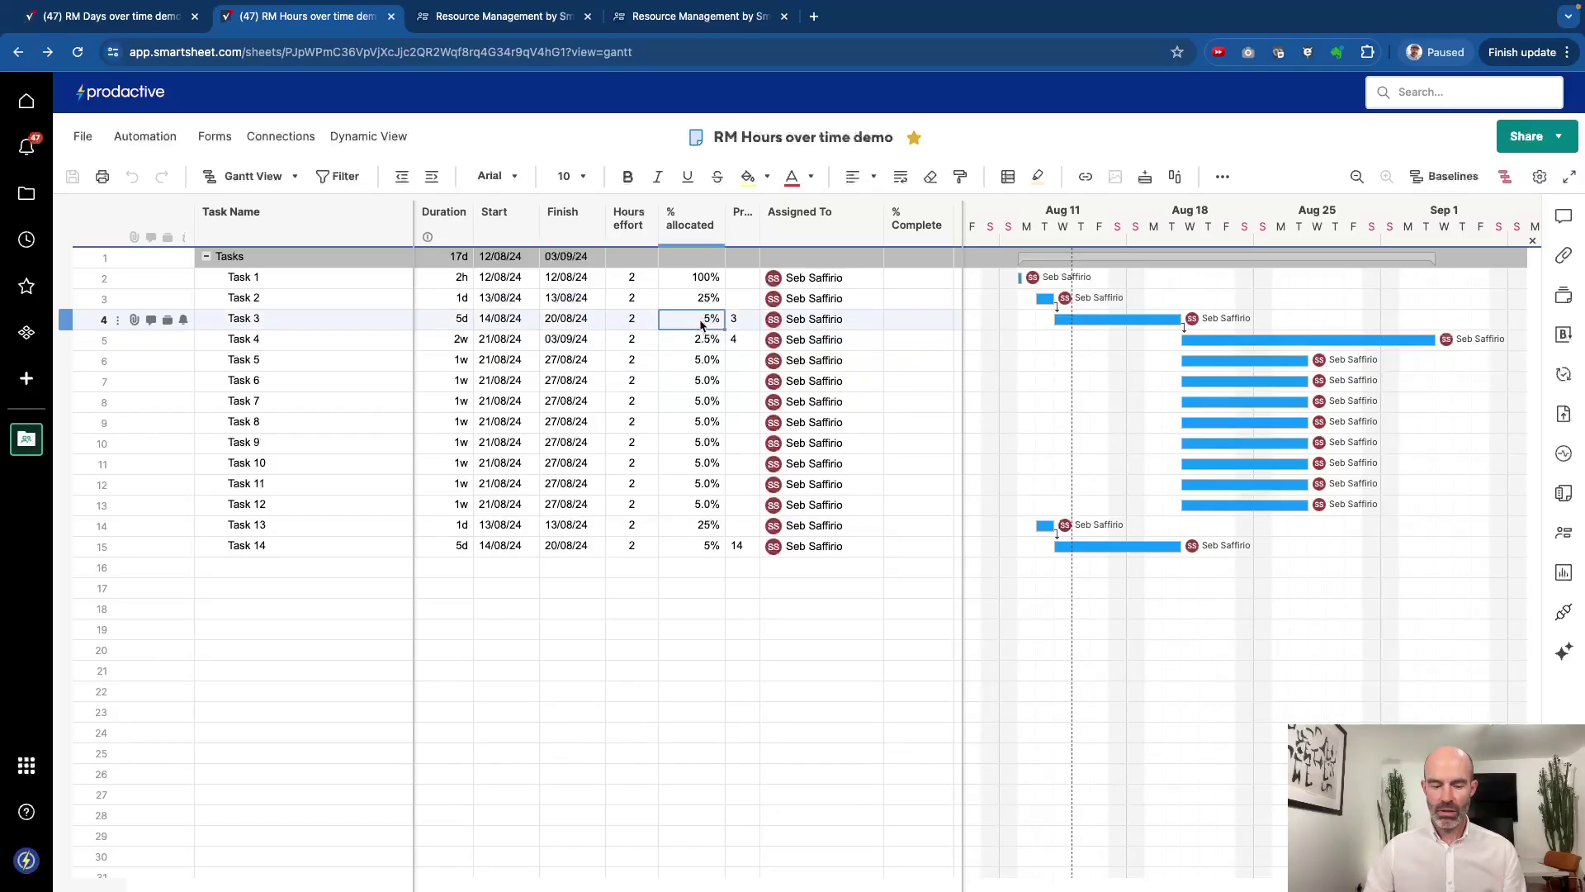
{"action": "right_click", "coordinate": [700, 324]}
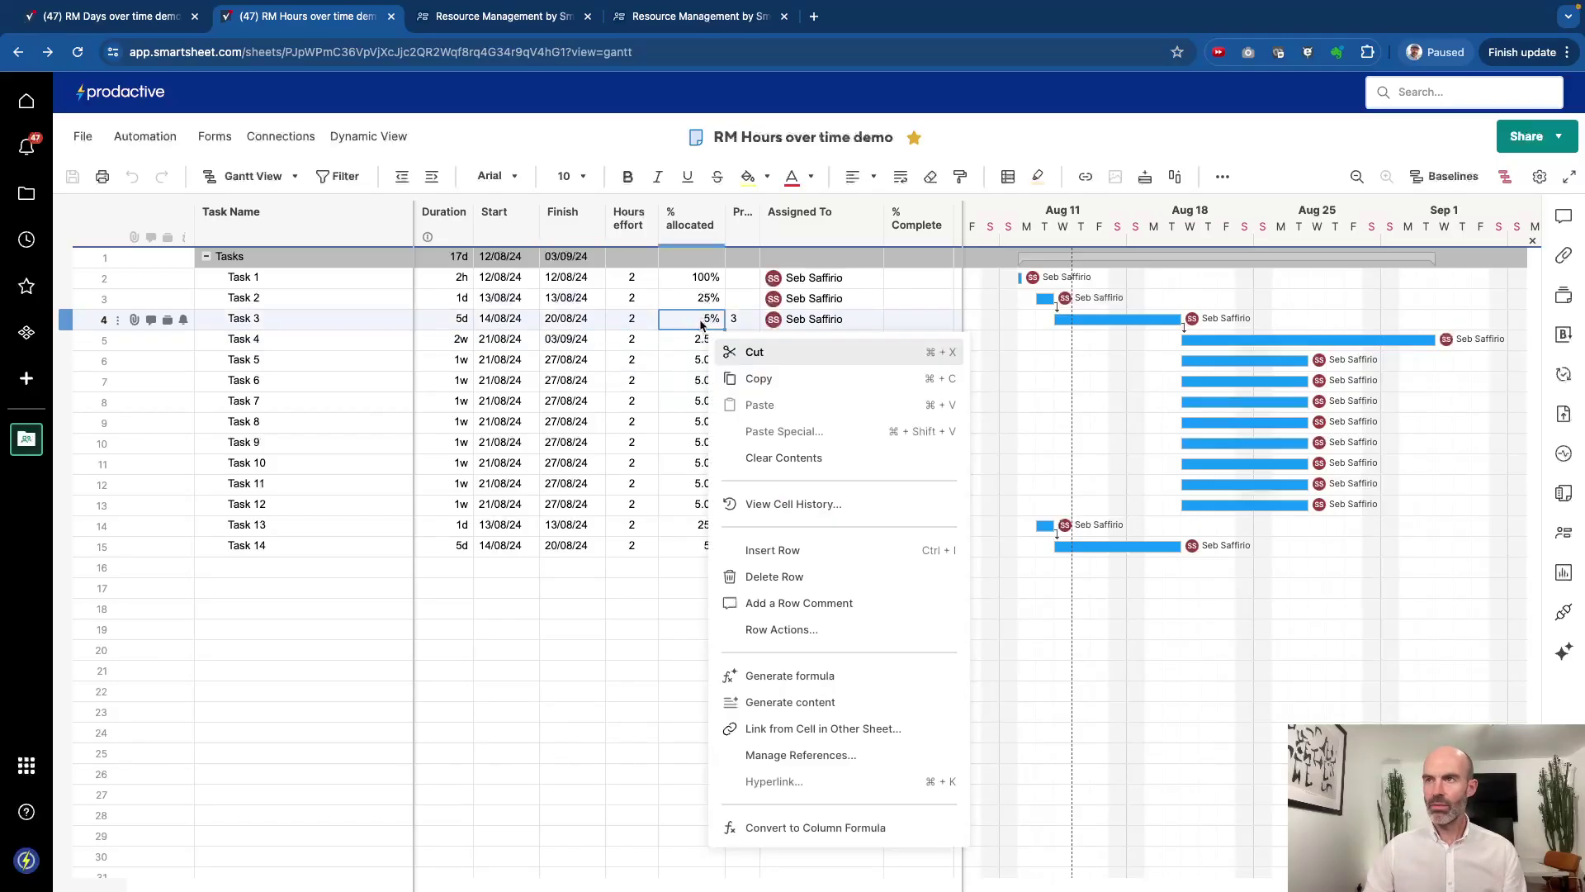
{"action": "left_click", "coordinate": [825, 829]}
{"action": "left_click", "coordinate": [692, 735]}
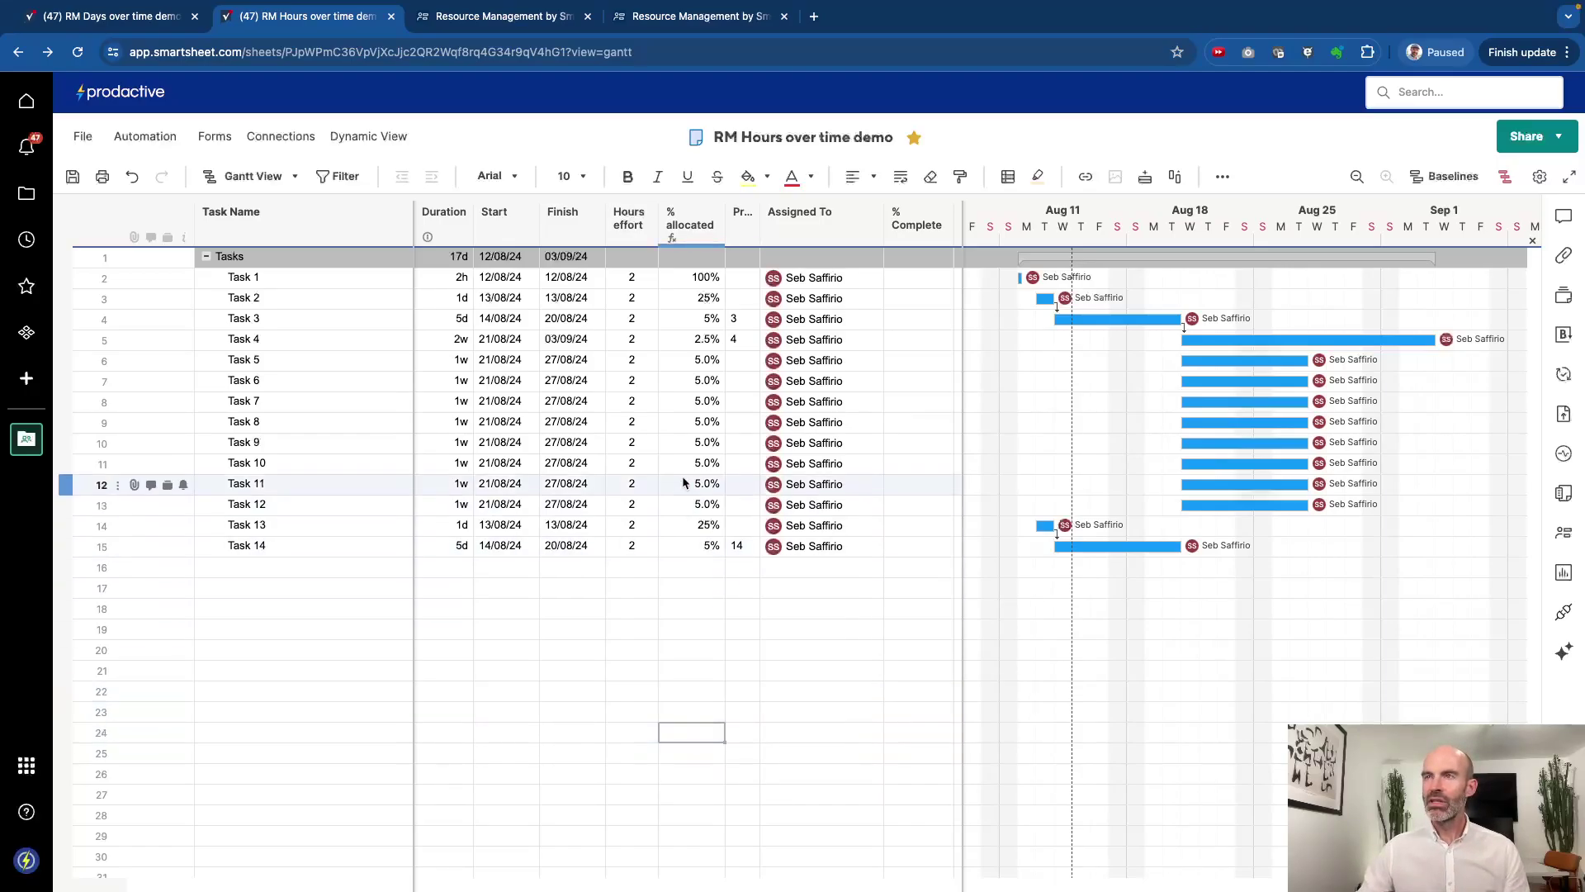
Step: In Resource Management, expand the consultant's task allocations and move the schedule to Fri 16 Aug
{"action": "left_click", "coordinate": [479, 22]}
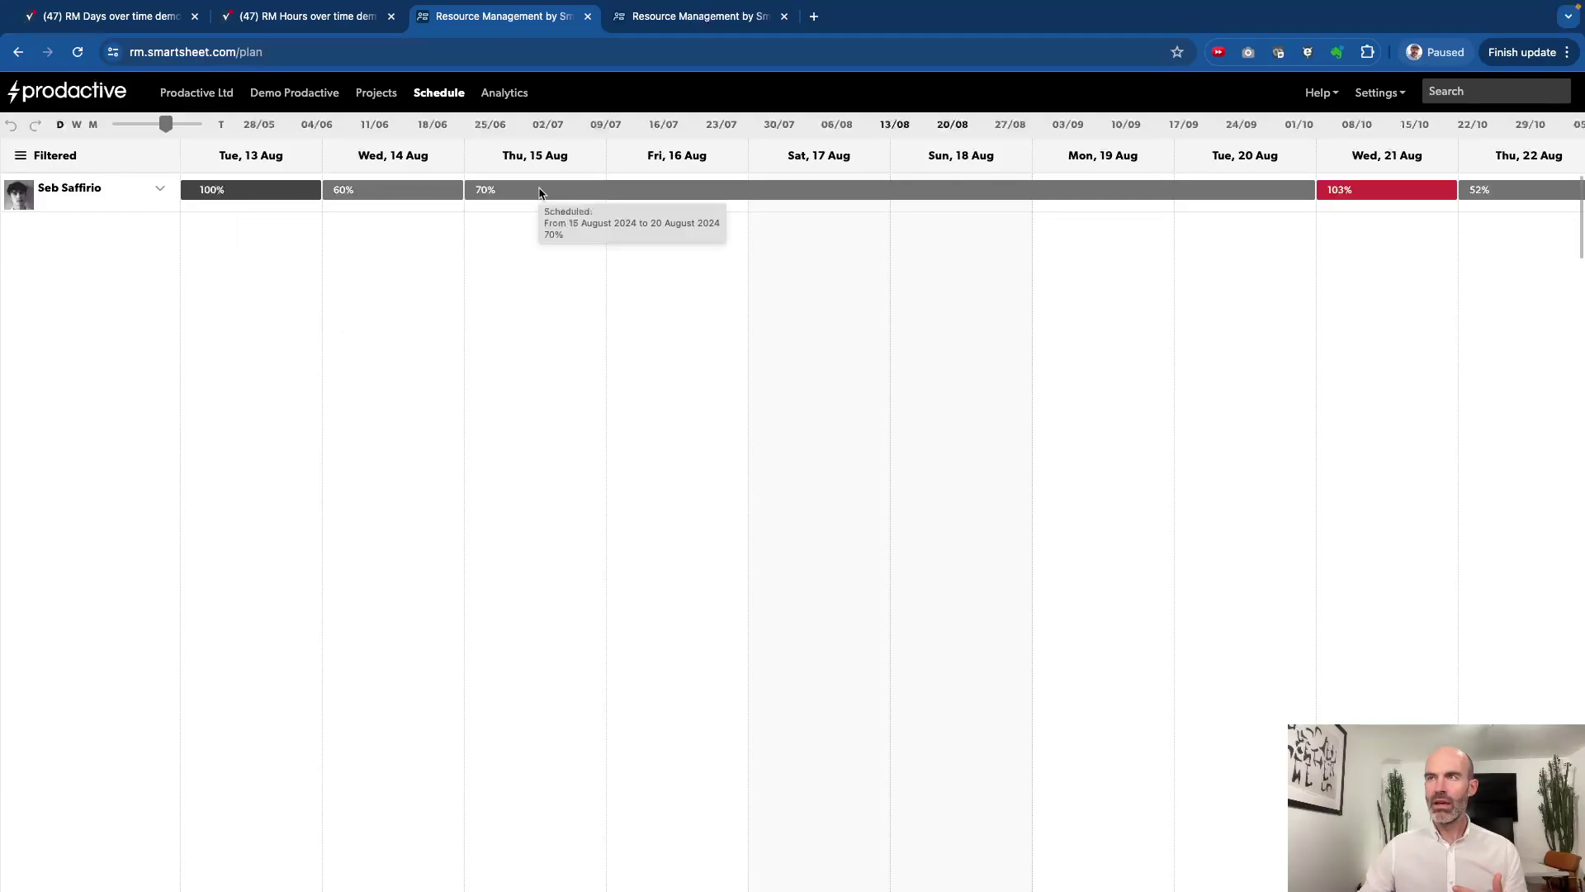
{"action": "left_click", "coordinate": [162, 192]}
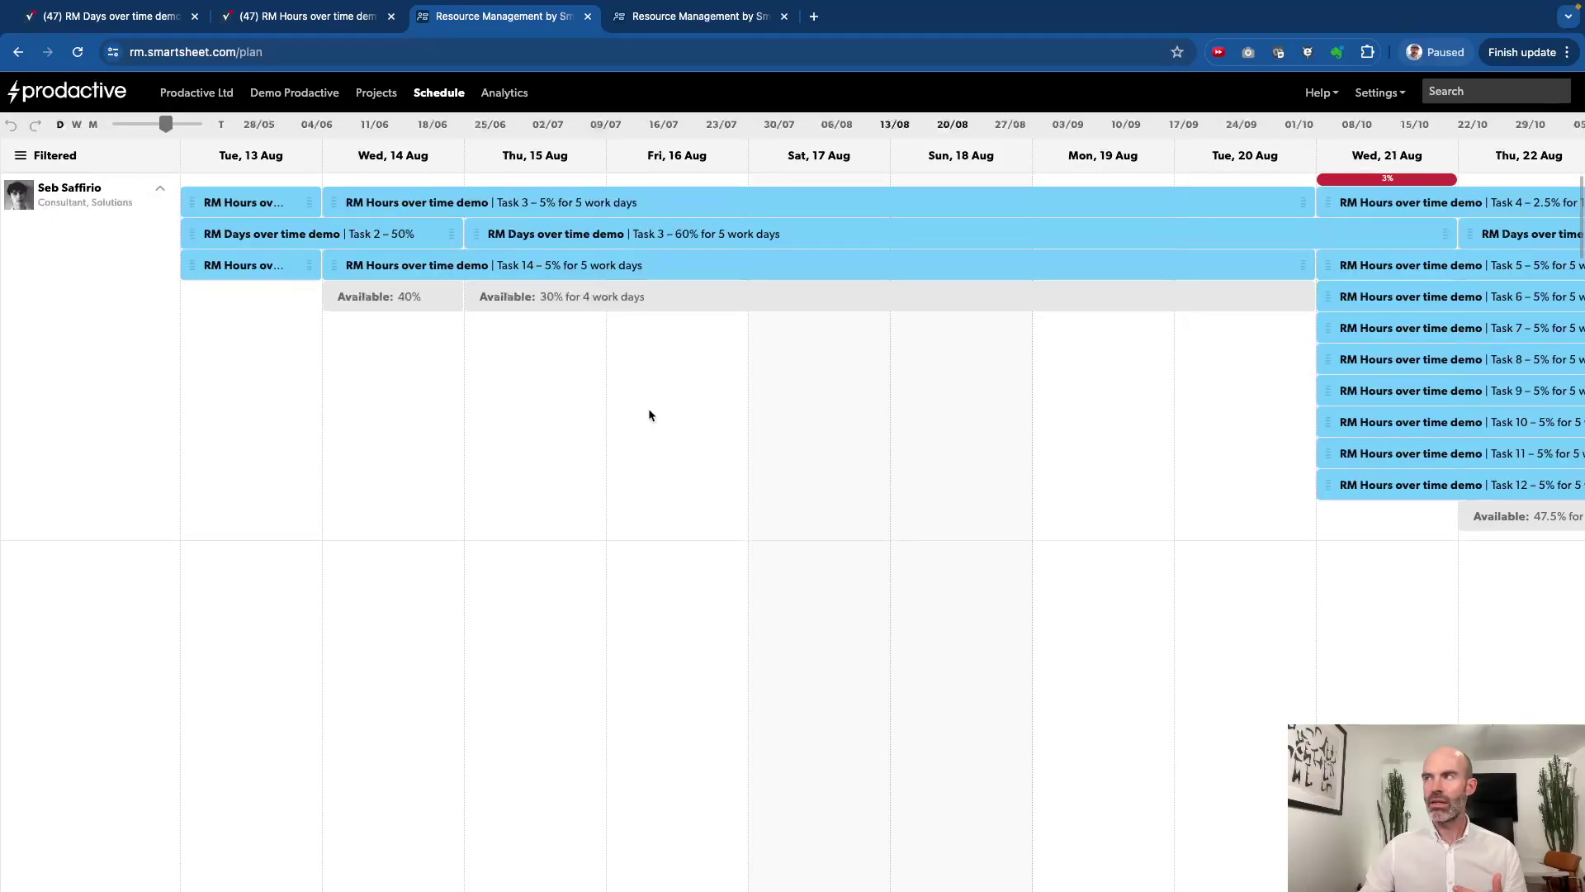
{"action": "left_click_drag", "start_coordinate": [1139, 502], "coordinate": [720, 505]}
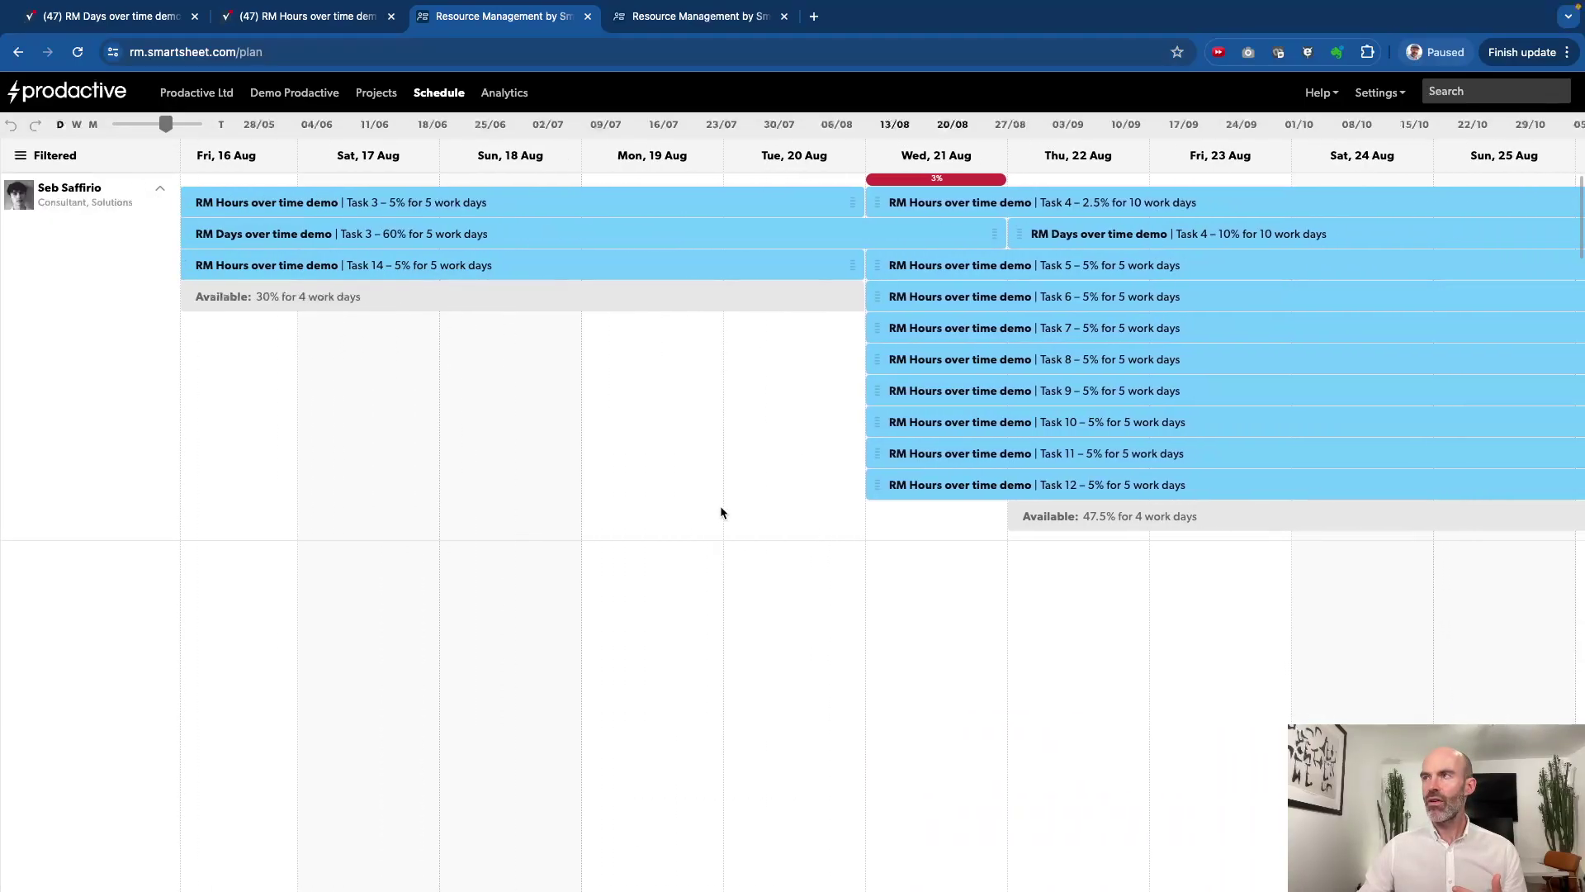
{"action": "mouse_move", "coordinate": [946, 266]}
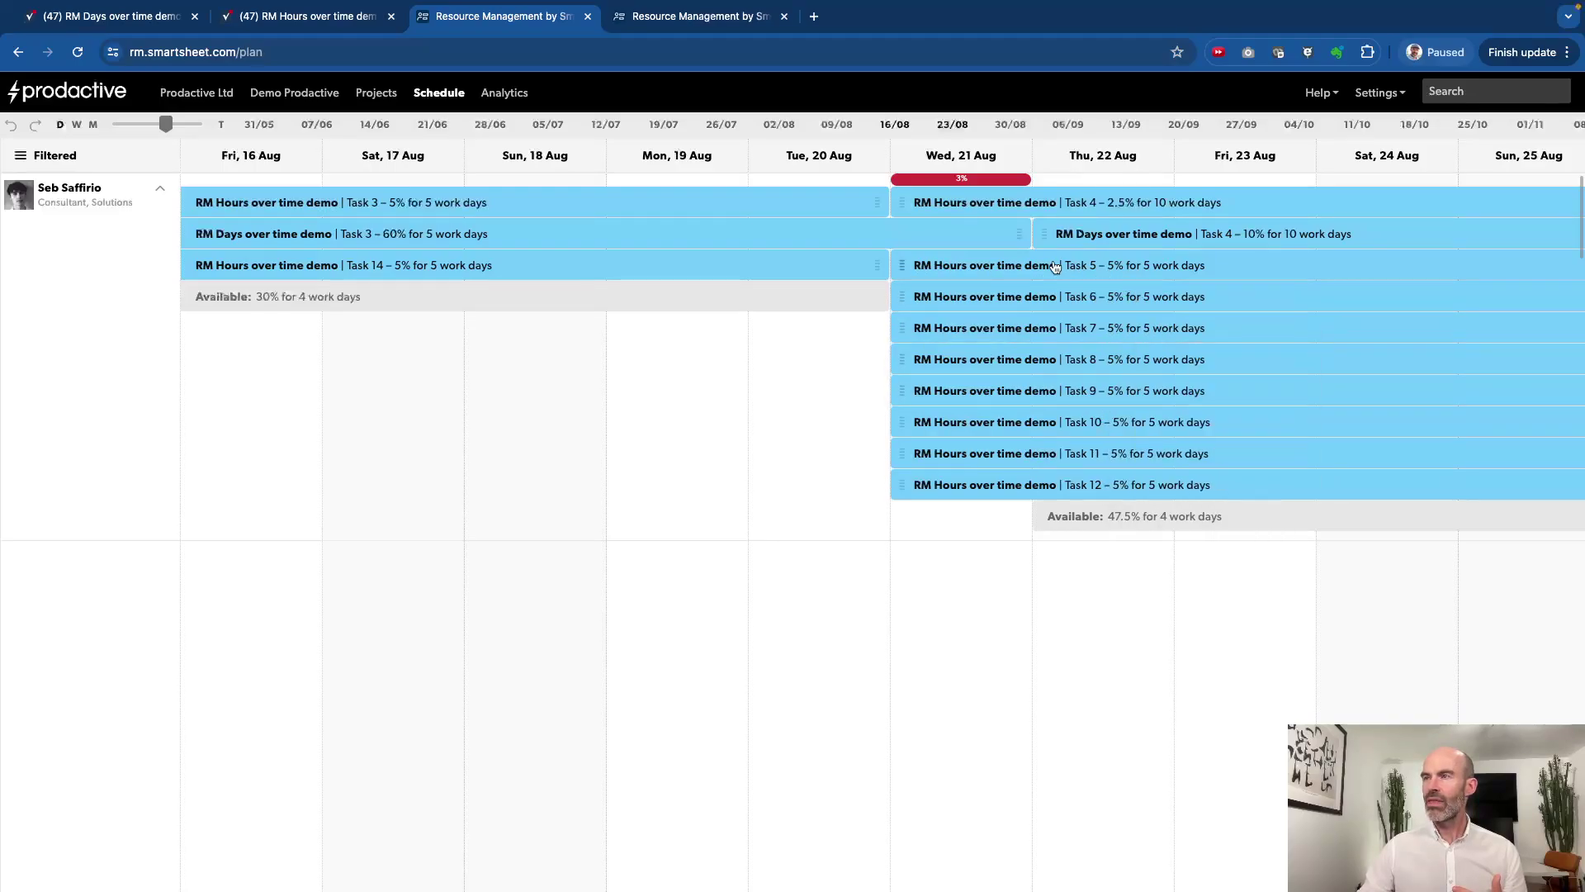
{"action": "mouse_move", "coordinate": [1024, 267]}
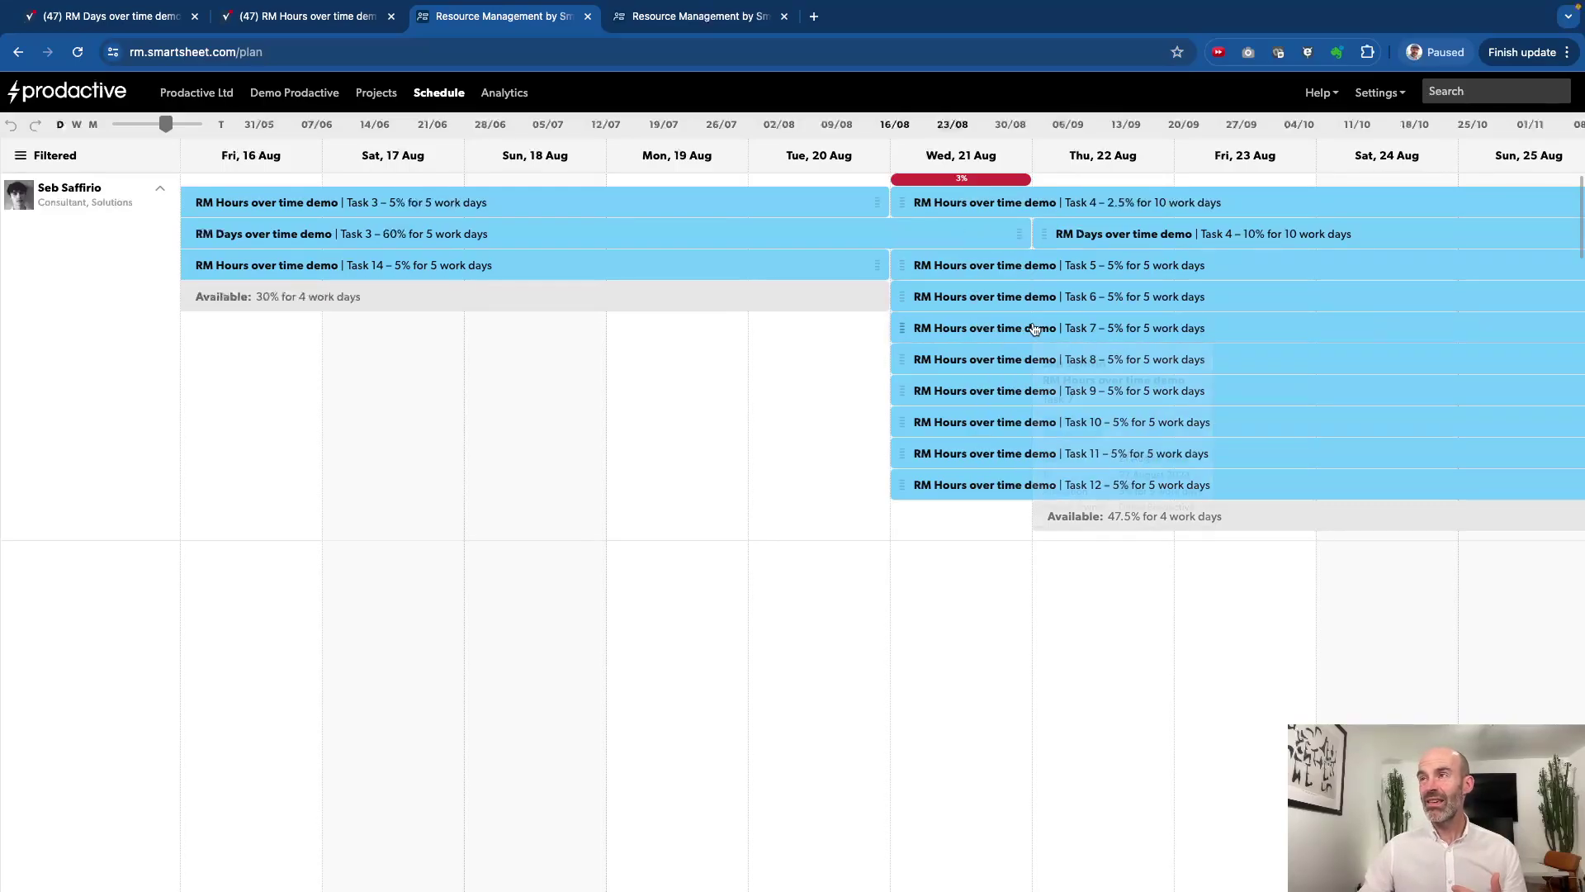
Step: Review Mon 19 Aug utilisation (70%, 103%, 52%, 13%) as a collapsed summary bar, then return to Fri 16 Aug
{"action": "left_click_drag", "start_coordinate": [944, 525], "coordinate": [587, 566]}
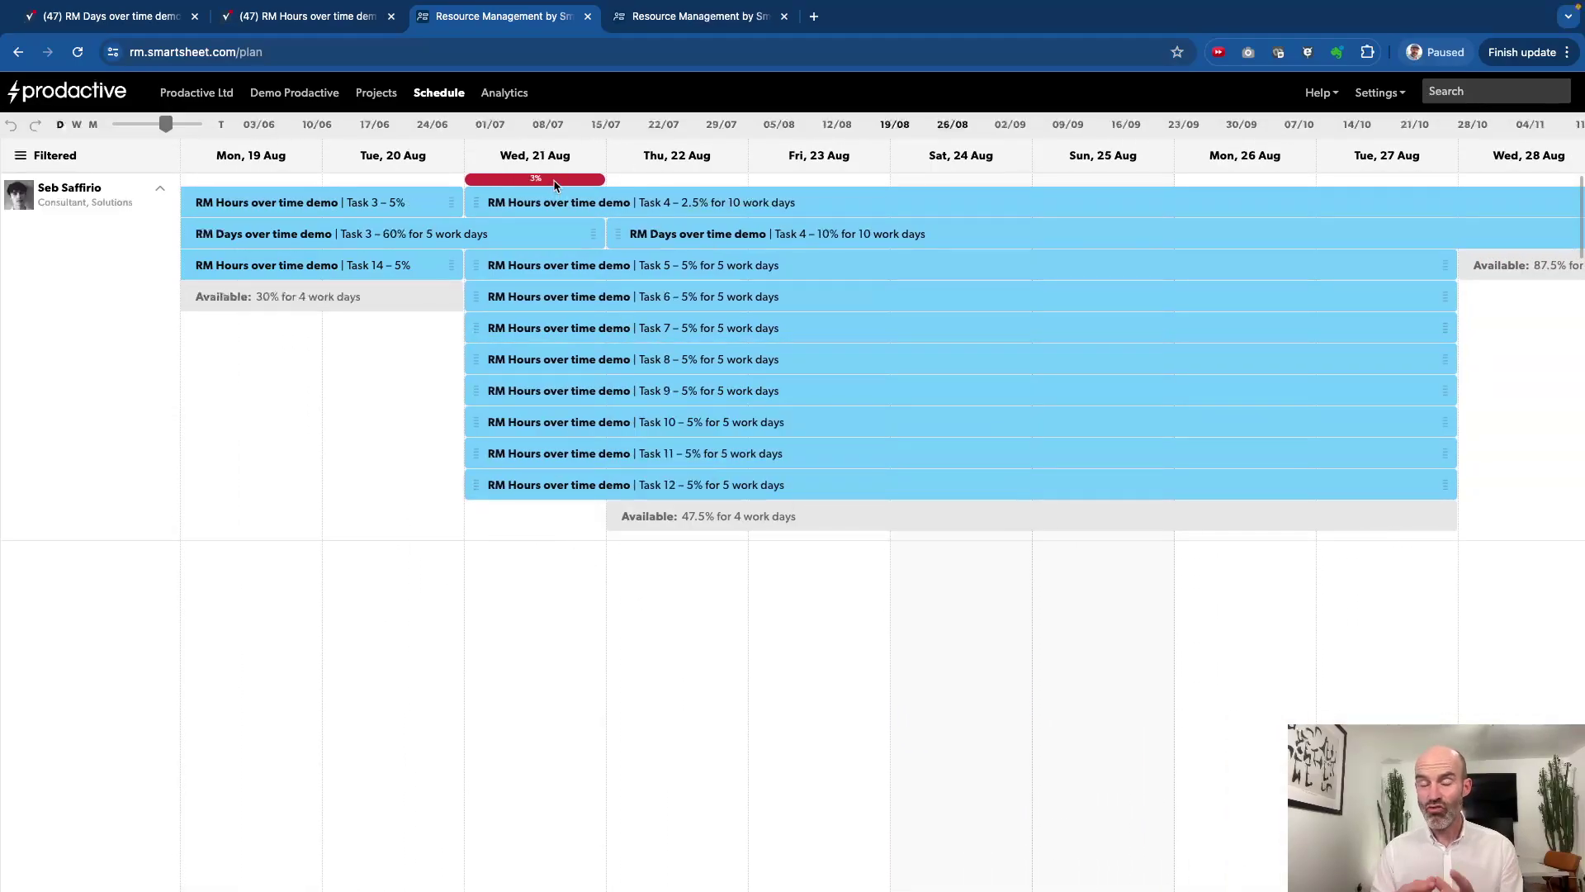
{"action": "mouse_move", "coordinate": [555, 185]}
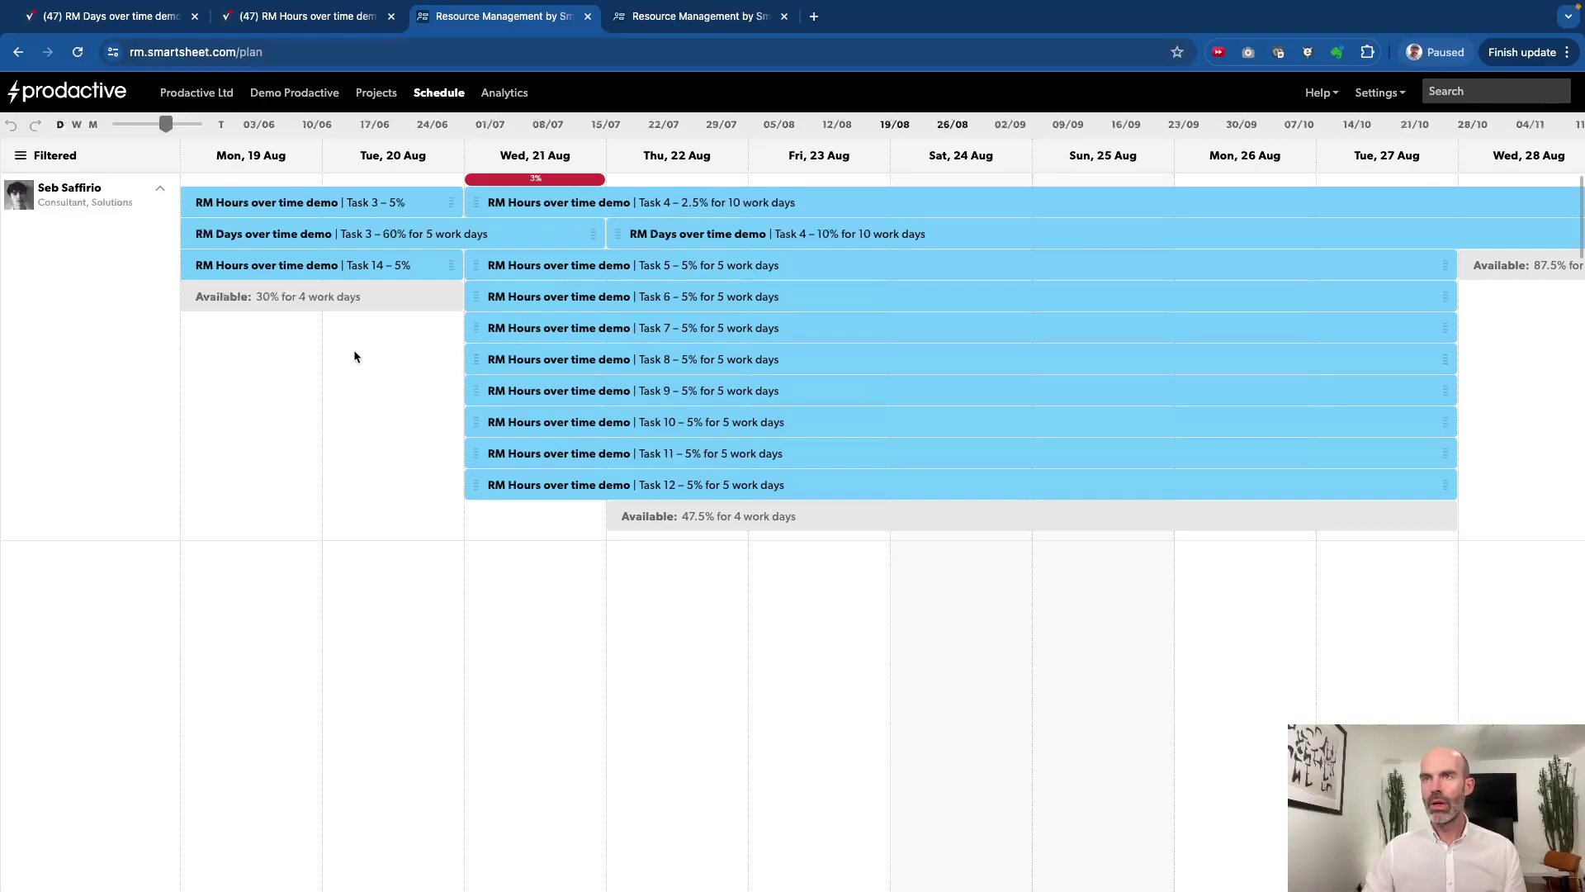
{"action": "left_click", "coordinate": [160, 191]}
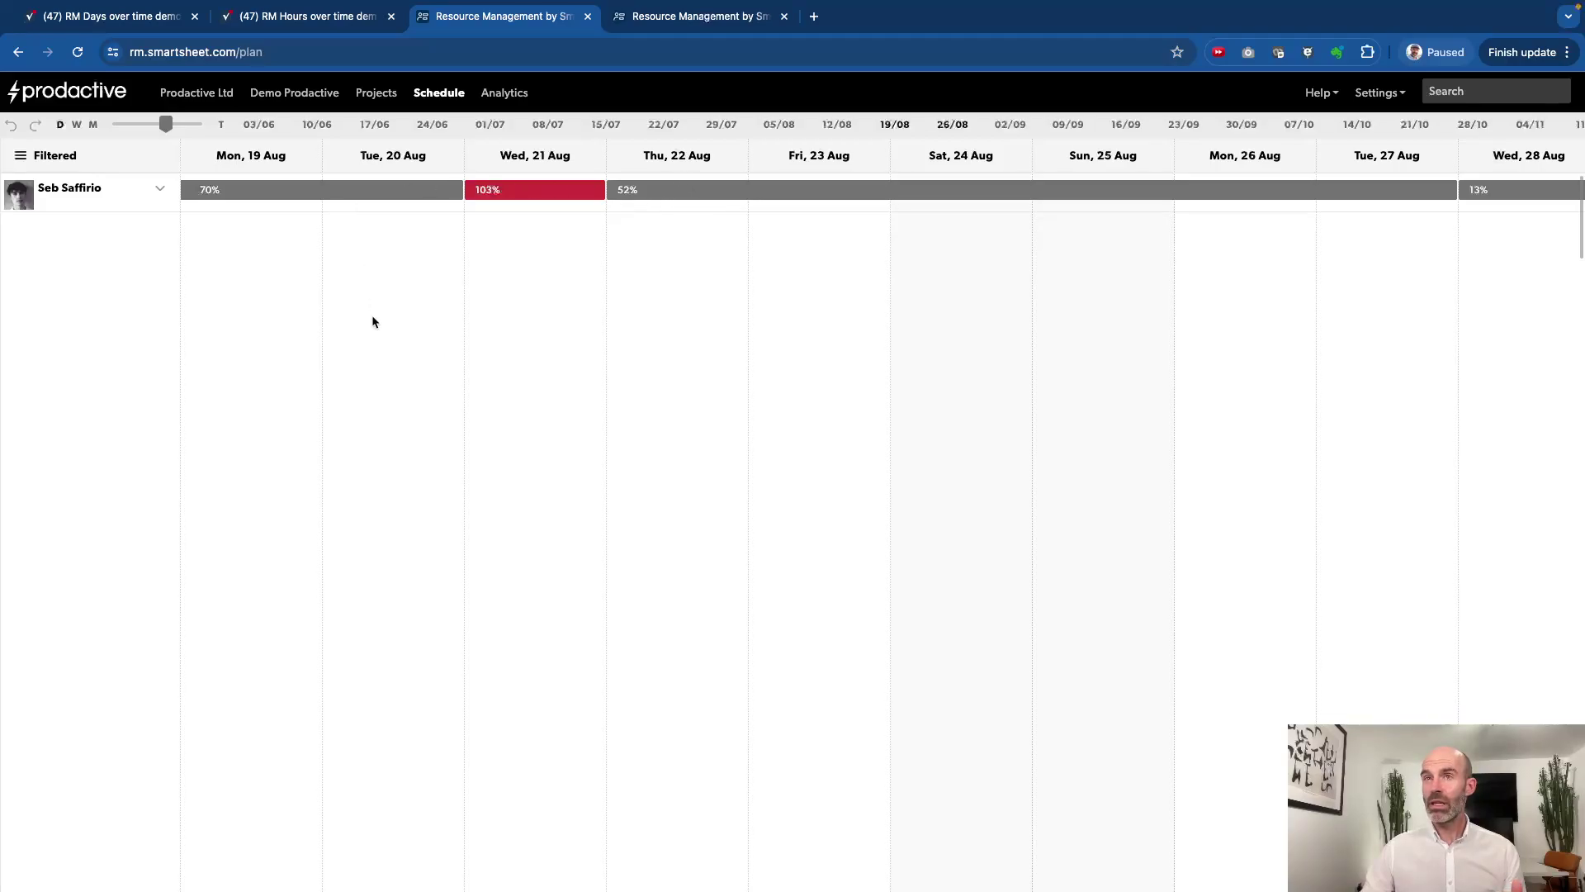
{"action": "left_click_drag", "start_coordinate": [445, 342], "coordinate": [791, 412]}
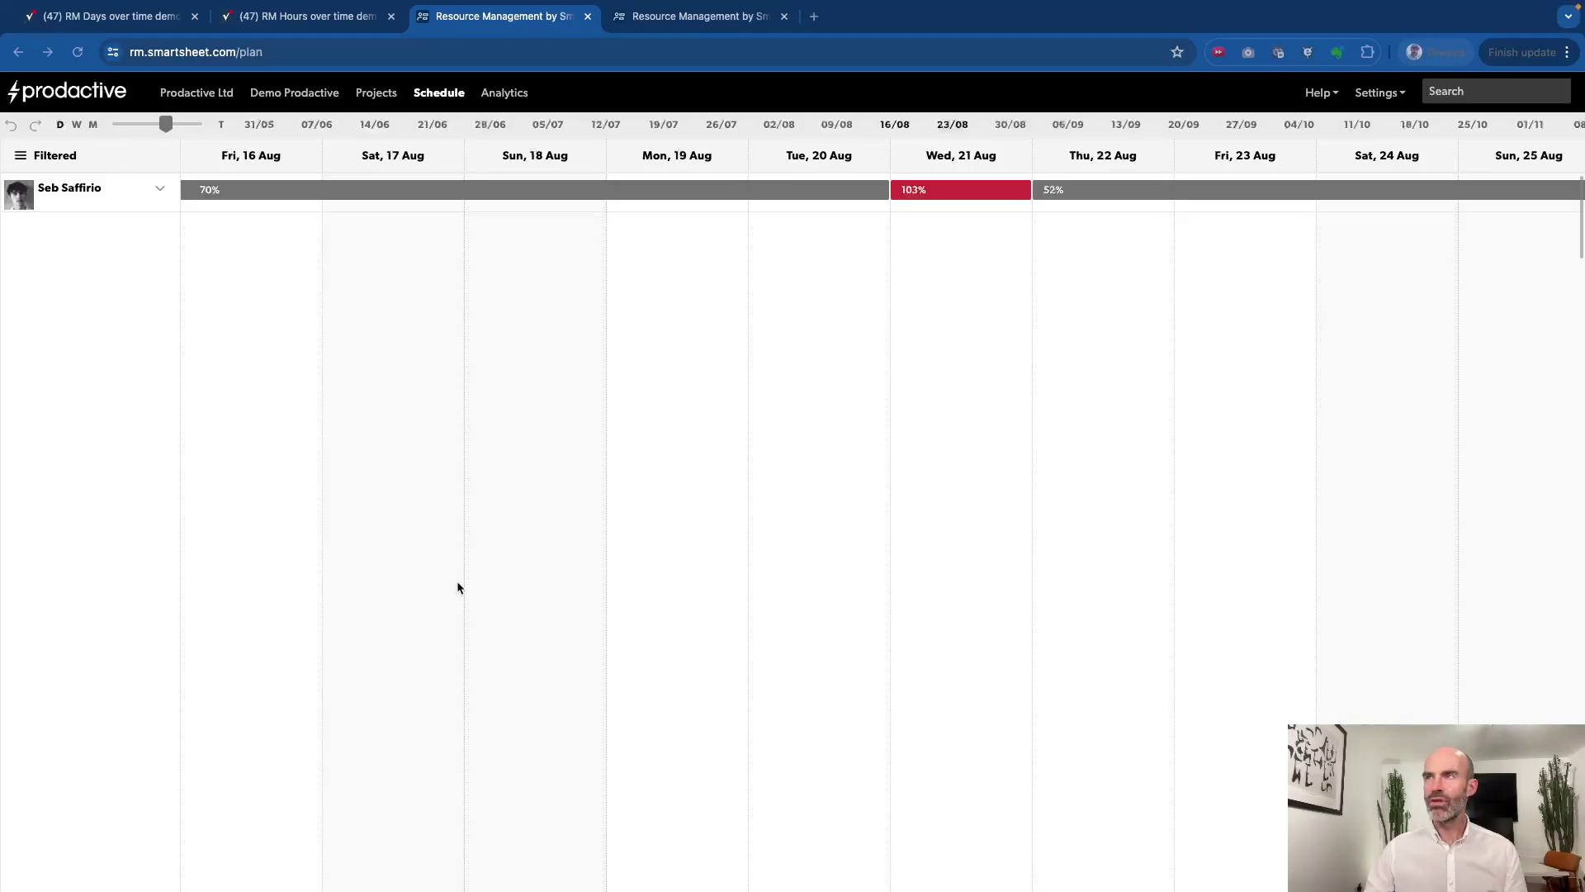
Step: Switch the schedule to week view, showing 75% for 2–15 Sept and 150% from 16 Sept
{"action": "left_click", "coordinate": [77, 125]}
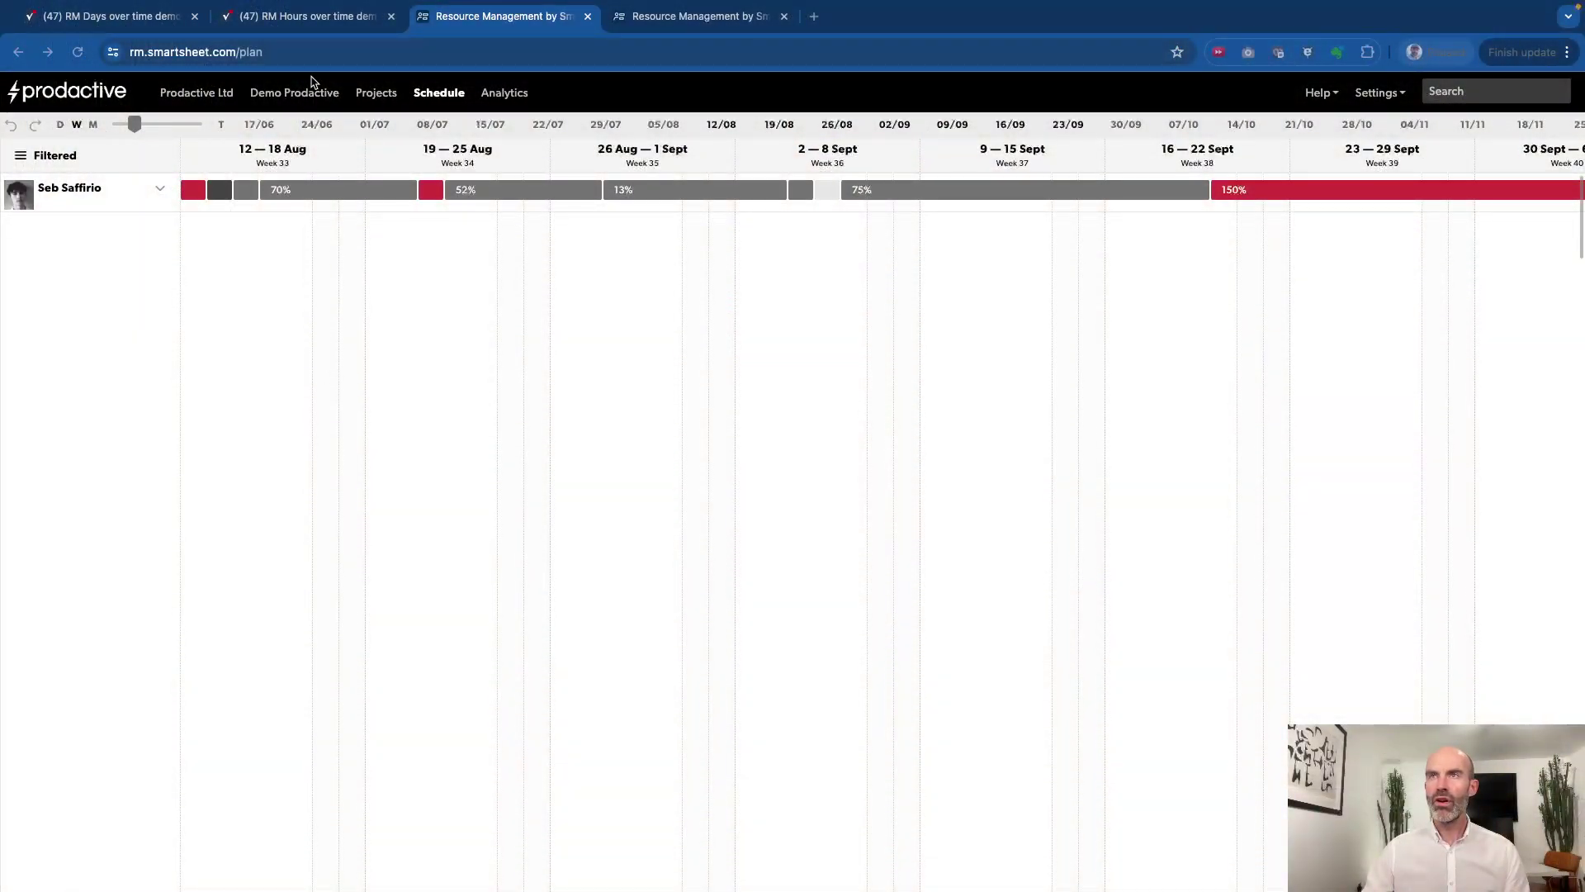
Step: Return to the RM Hours over time demo sheet and view Task 3's % allocated formula
{"action": "left_click", "coordinate": [310, 27]}
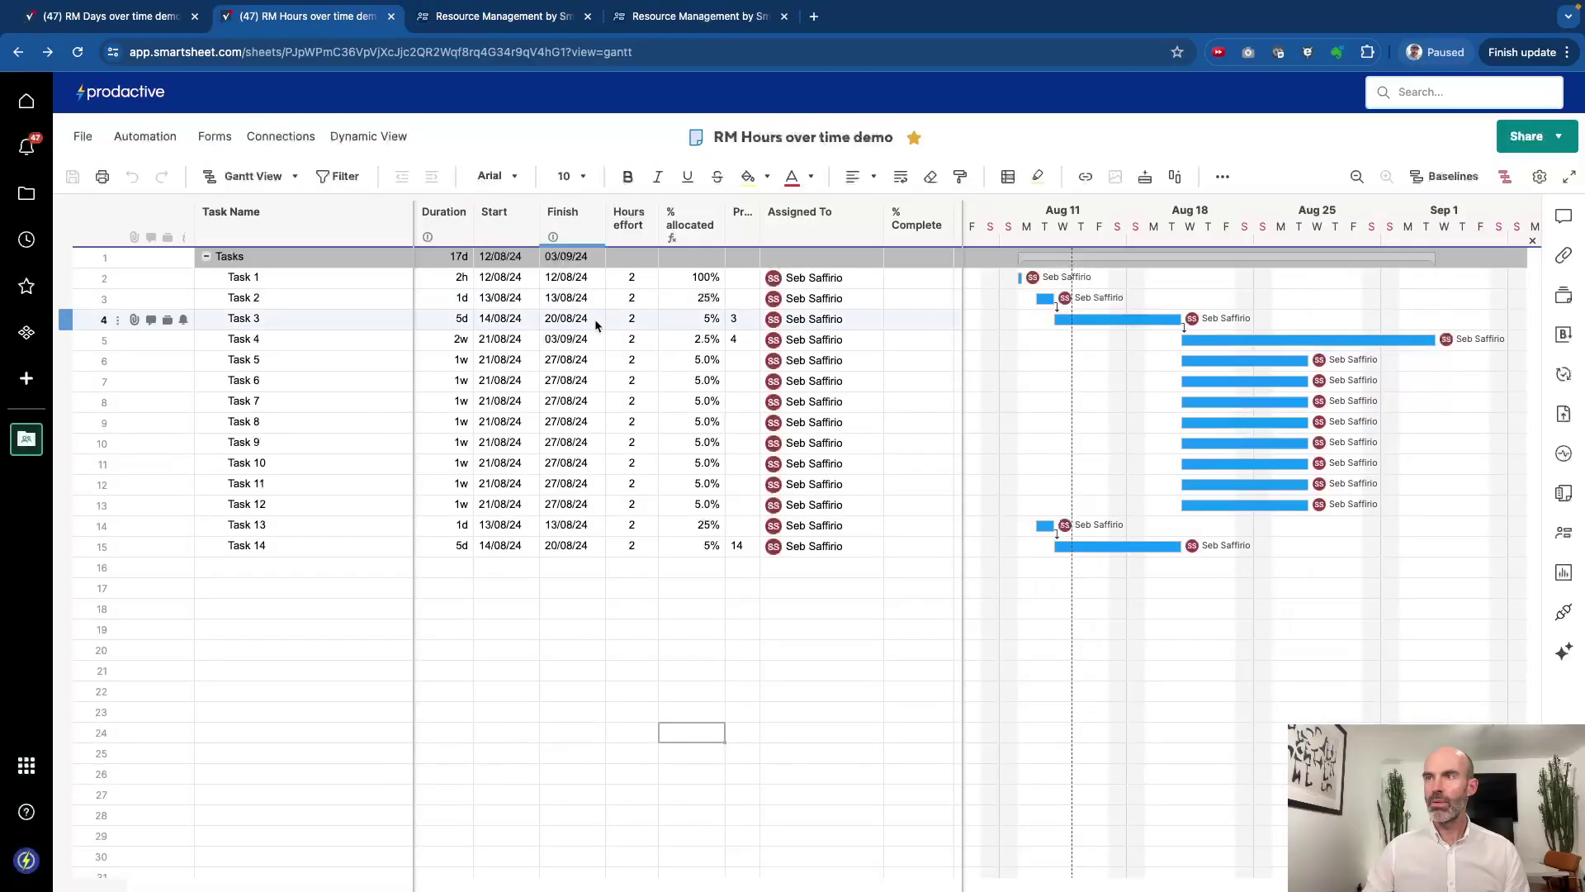
{"action": "left_click", "coordinate": [701, 324]}
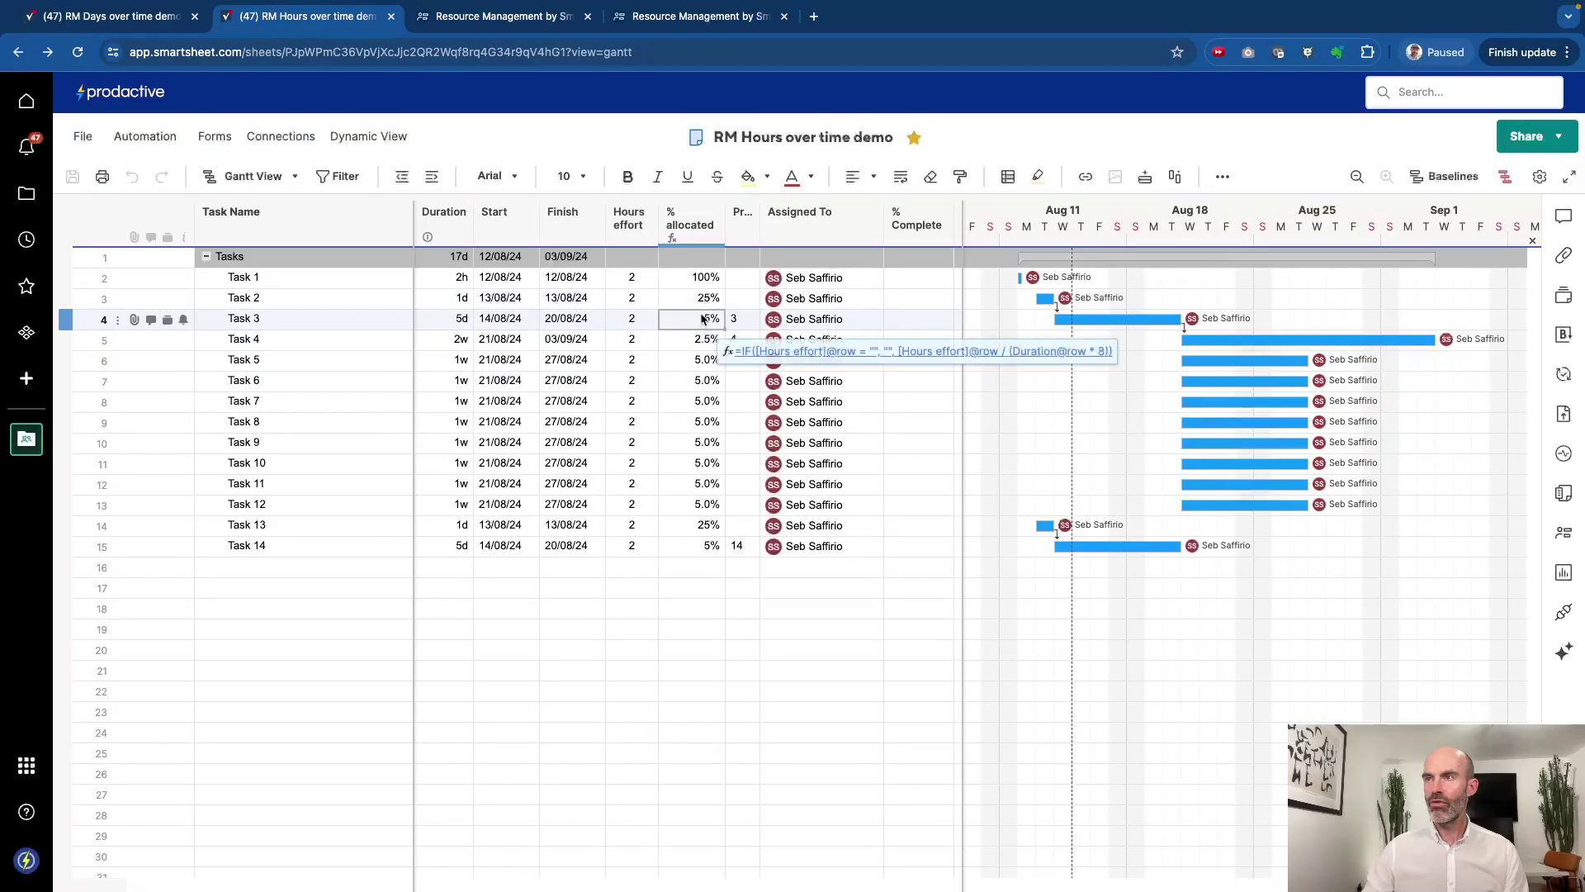